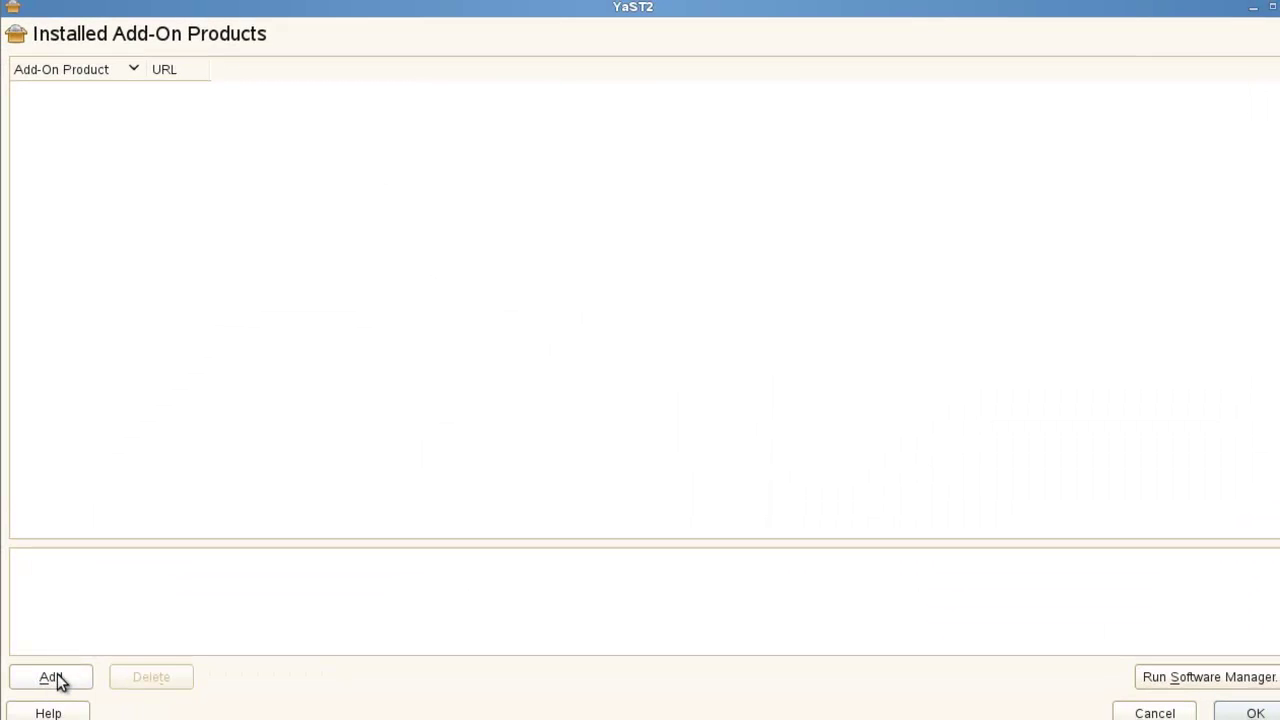
click(55, 679)
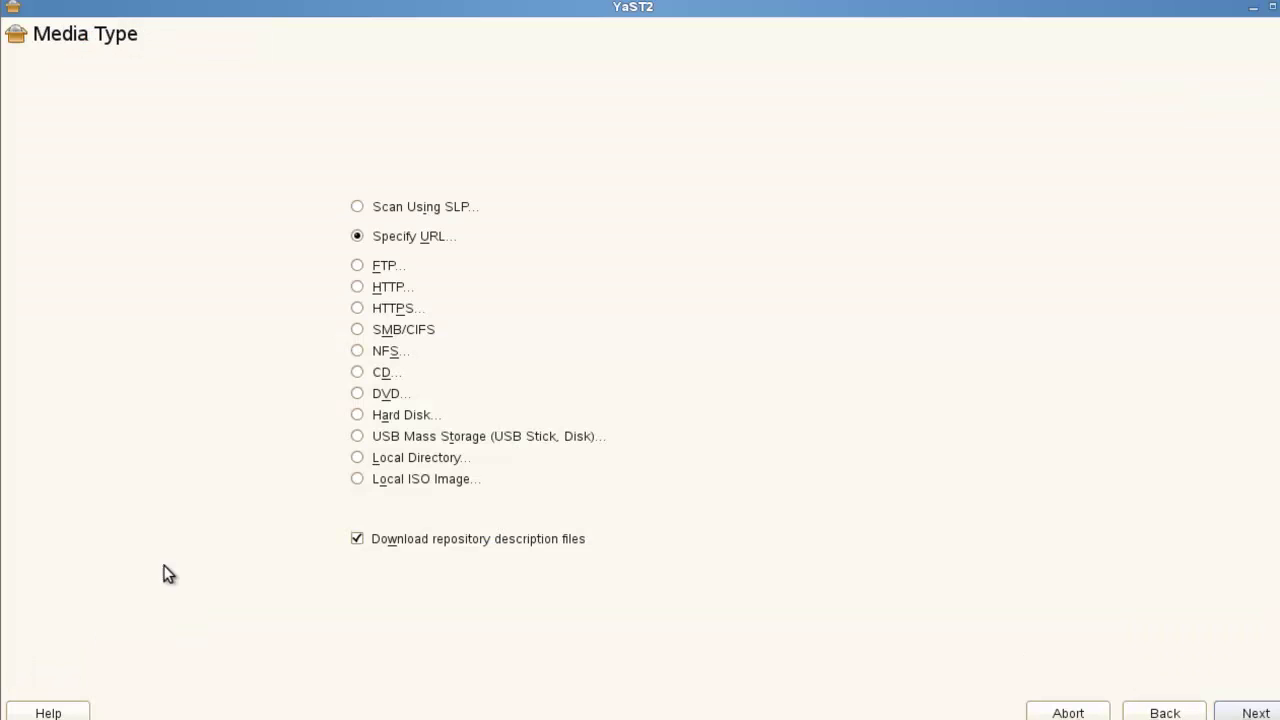
click(1262, 713)
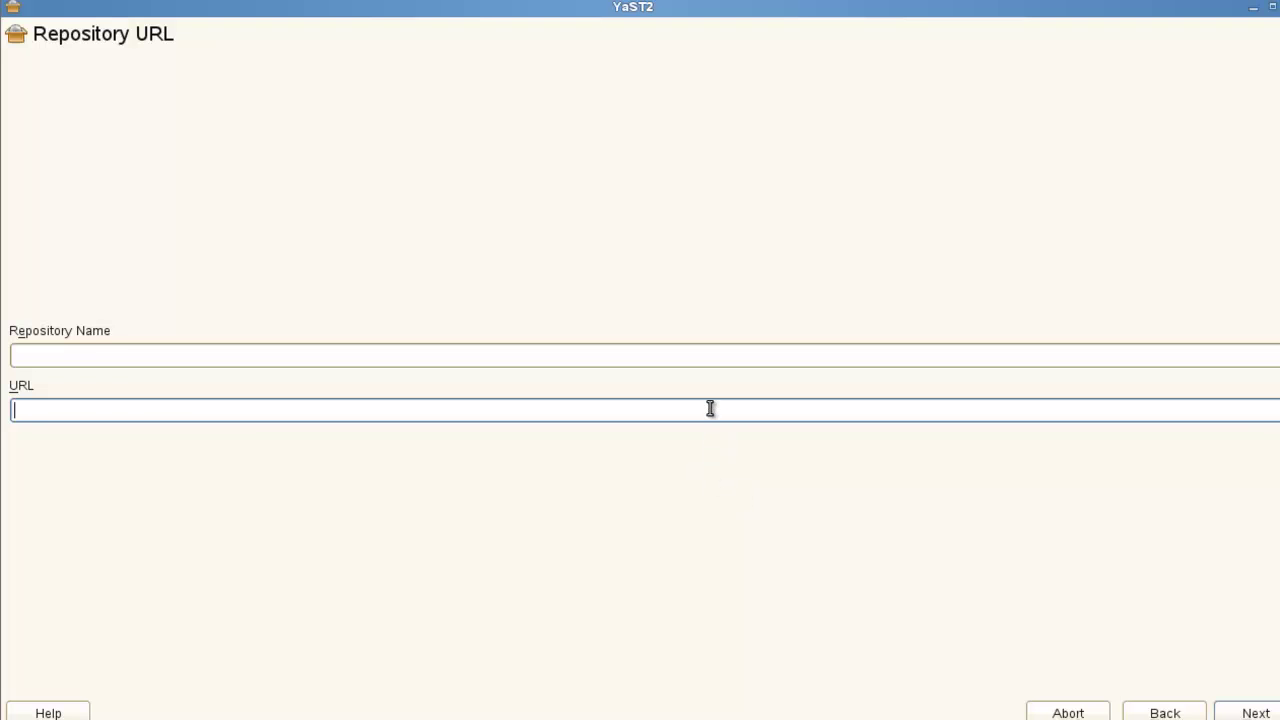
text(http://192.168.0.110/install/oes11/CD1/)
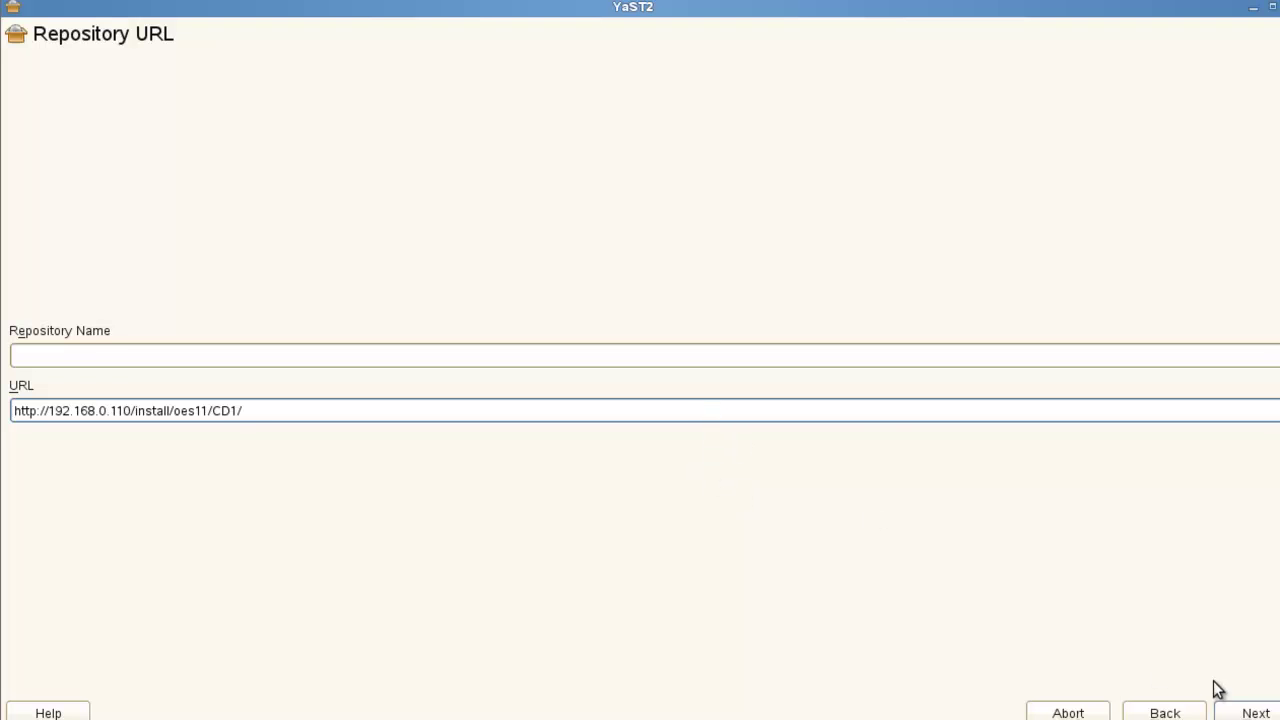
click(1257, 713)
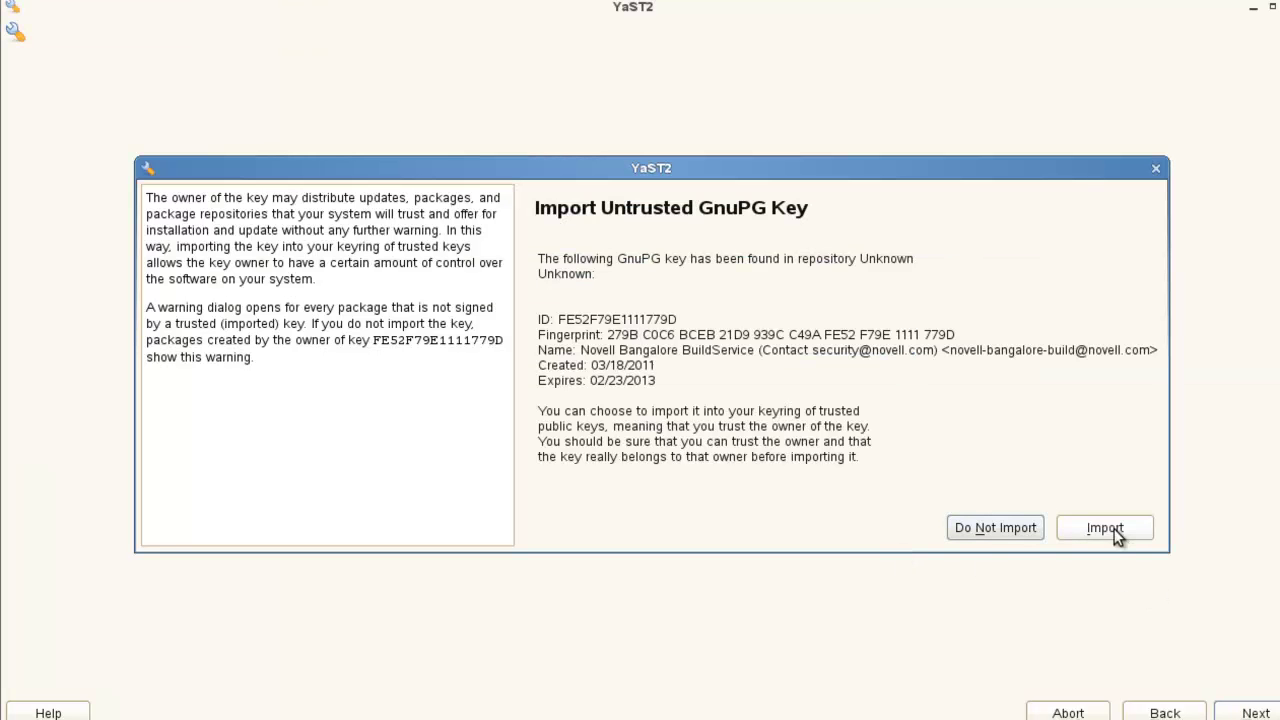
Import the repository's GnuPG key and agree to the OES 11 license agreement.
click(1114, 528)
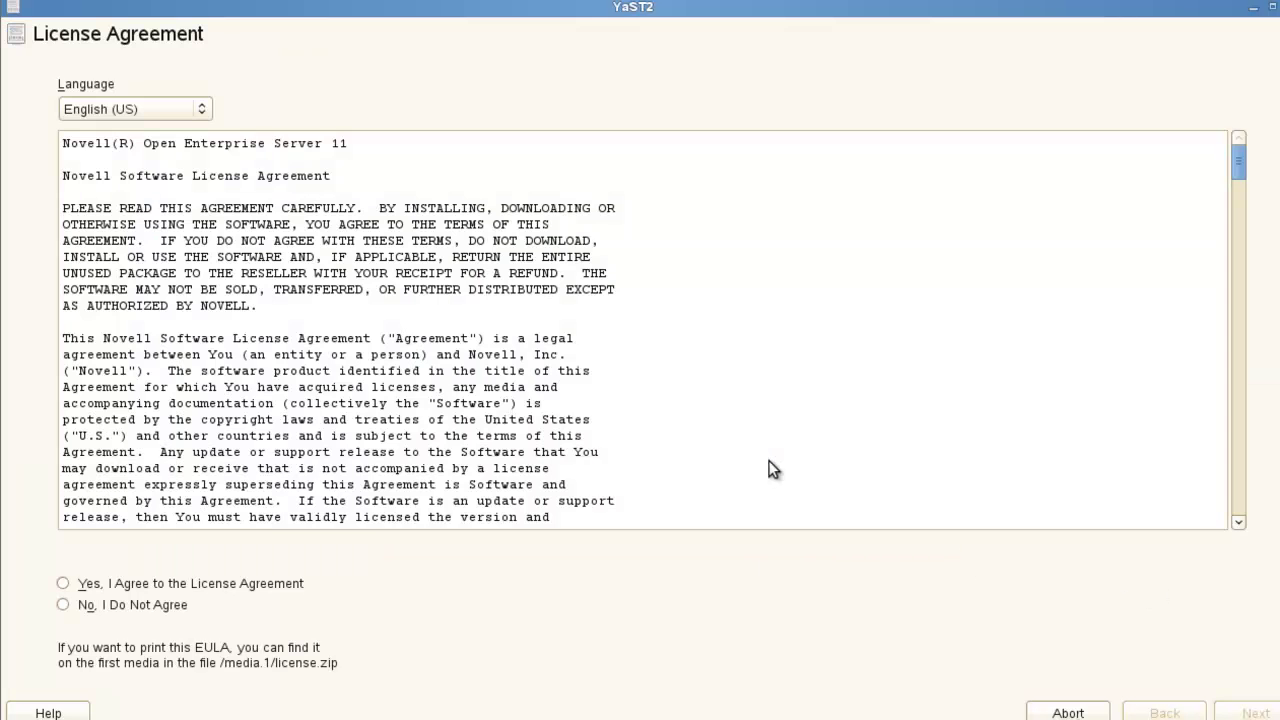
click(238, 585)
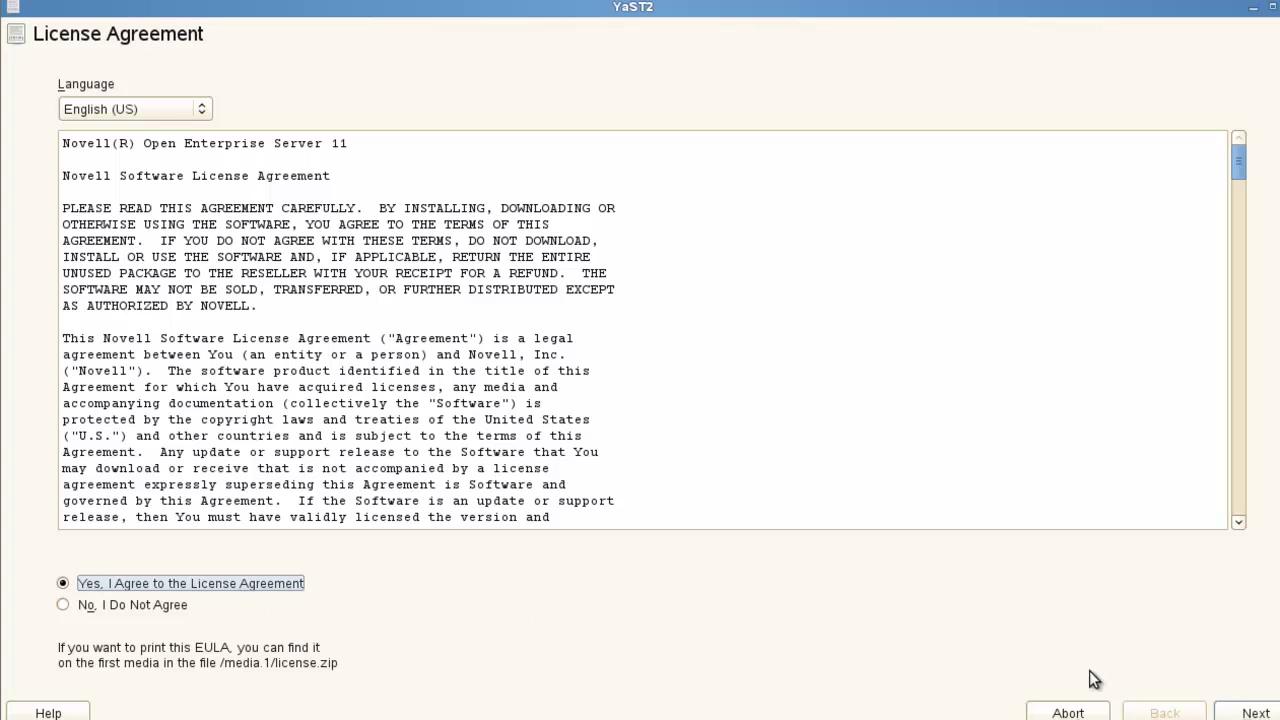
click(1248, 712)
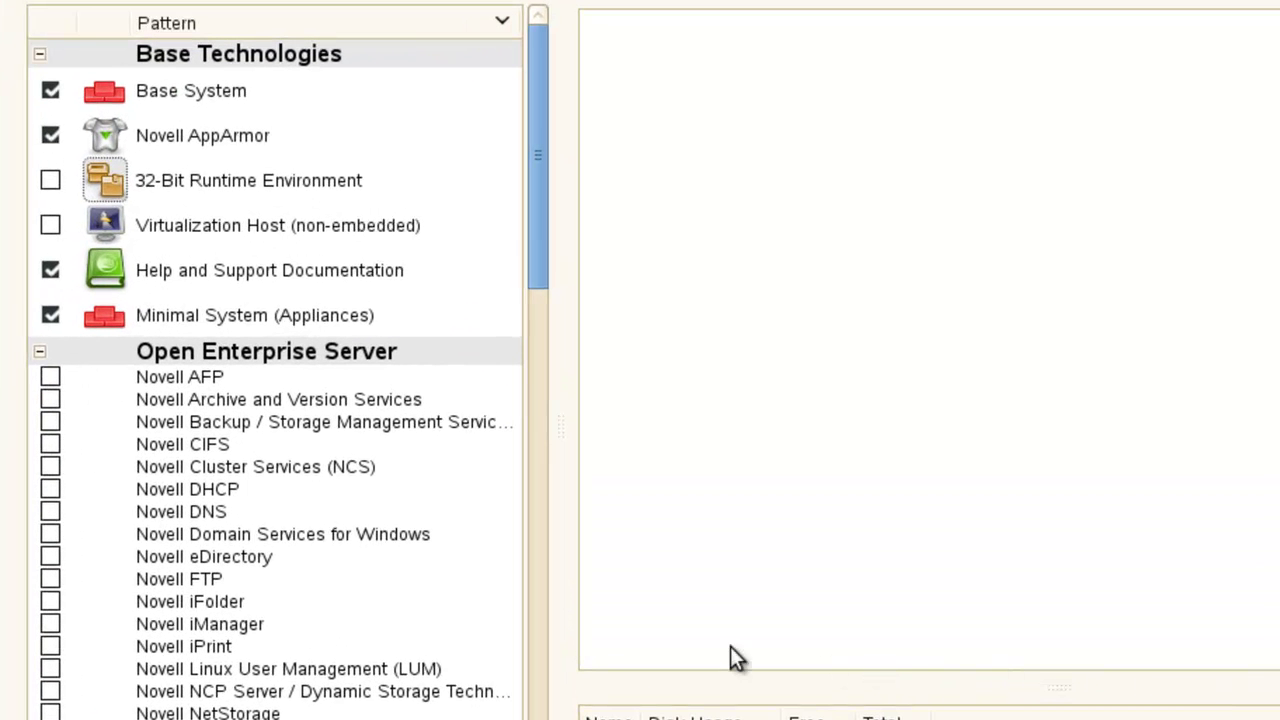
Check the Novell Domain Services for Windows pattern and choose replacing the conflicting samba packages.
click(396, 534)
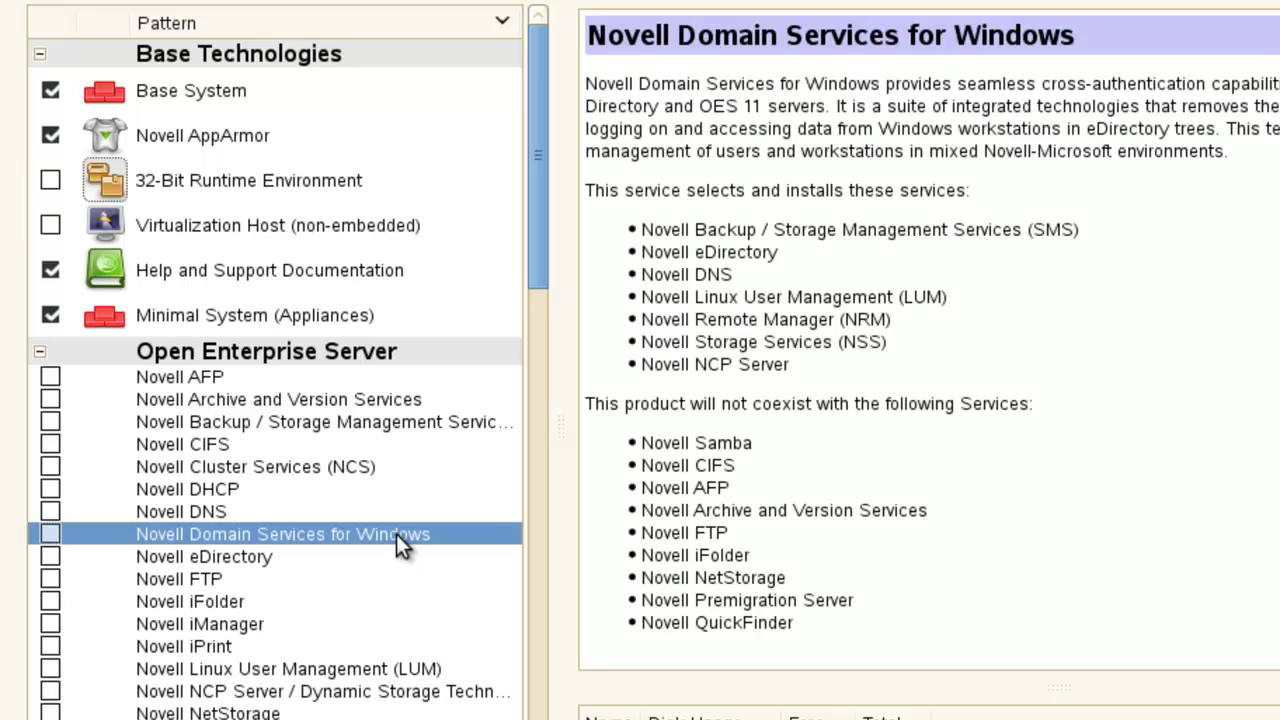
click(50, 534)
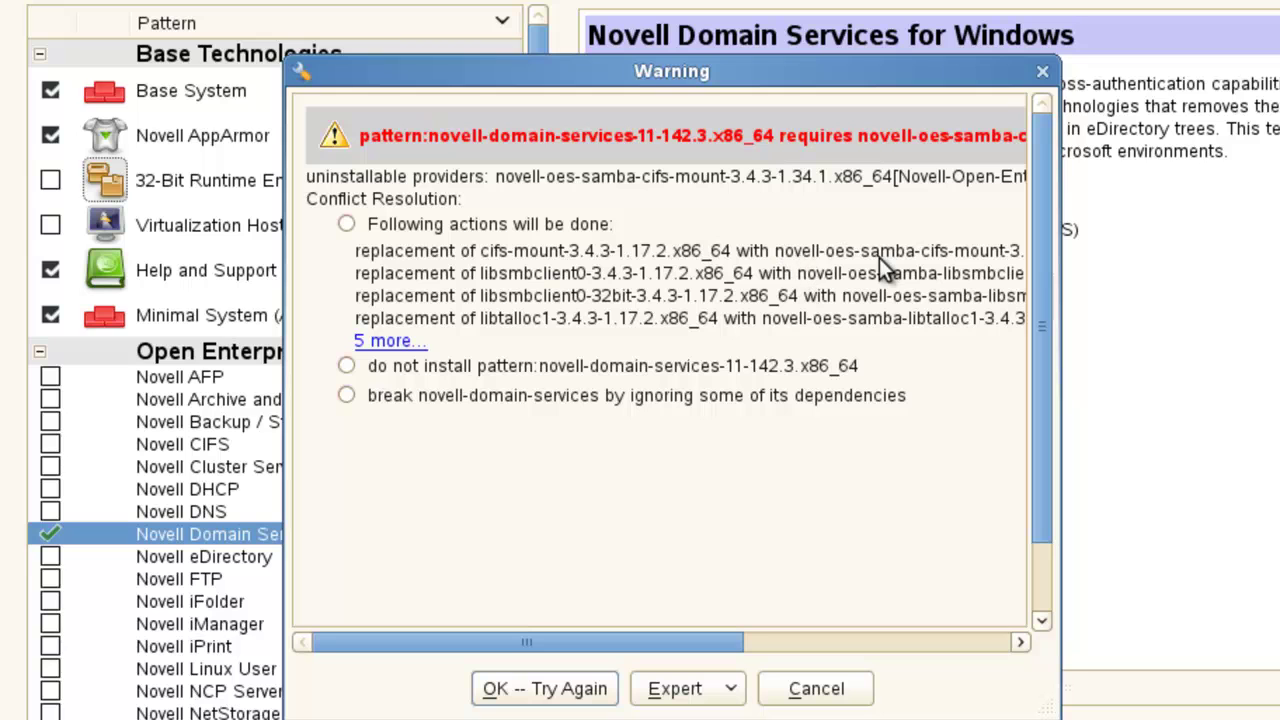
click(346, 223)
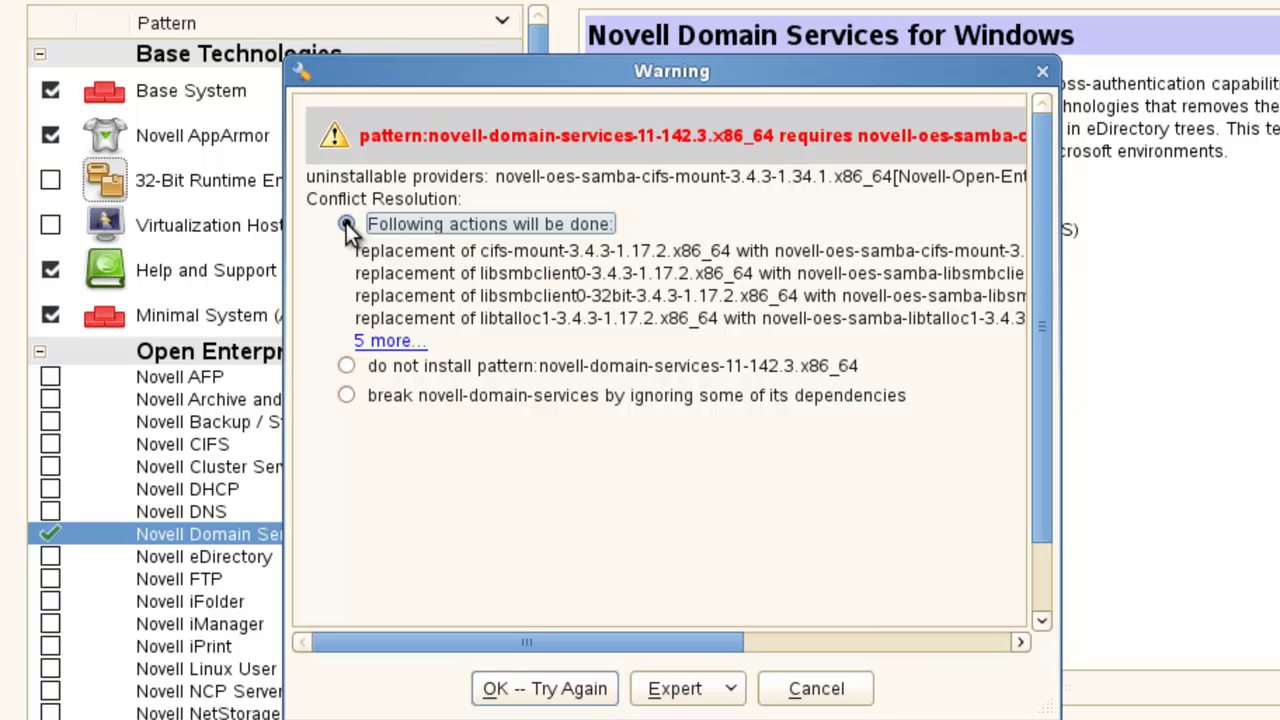
Retry dependency resolution with the chosen fix and review the auto-selected patterns.
click(555, 687)
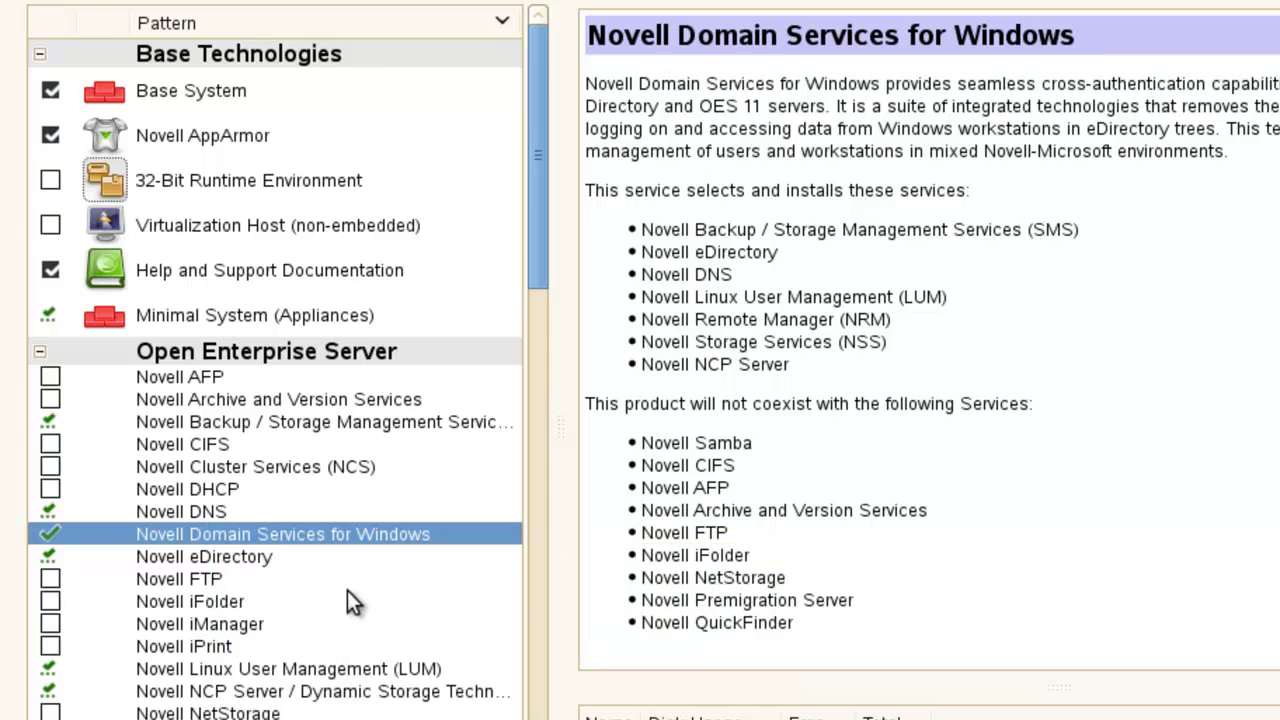
scroll(415, 621, down, 2)
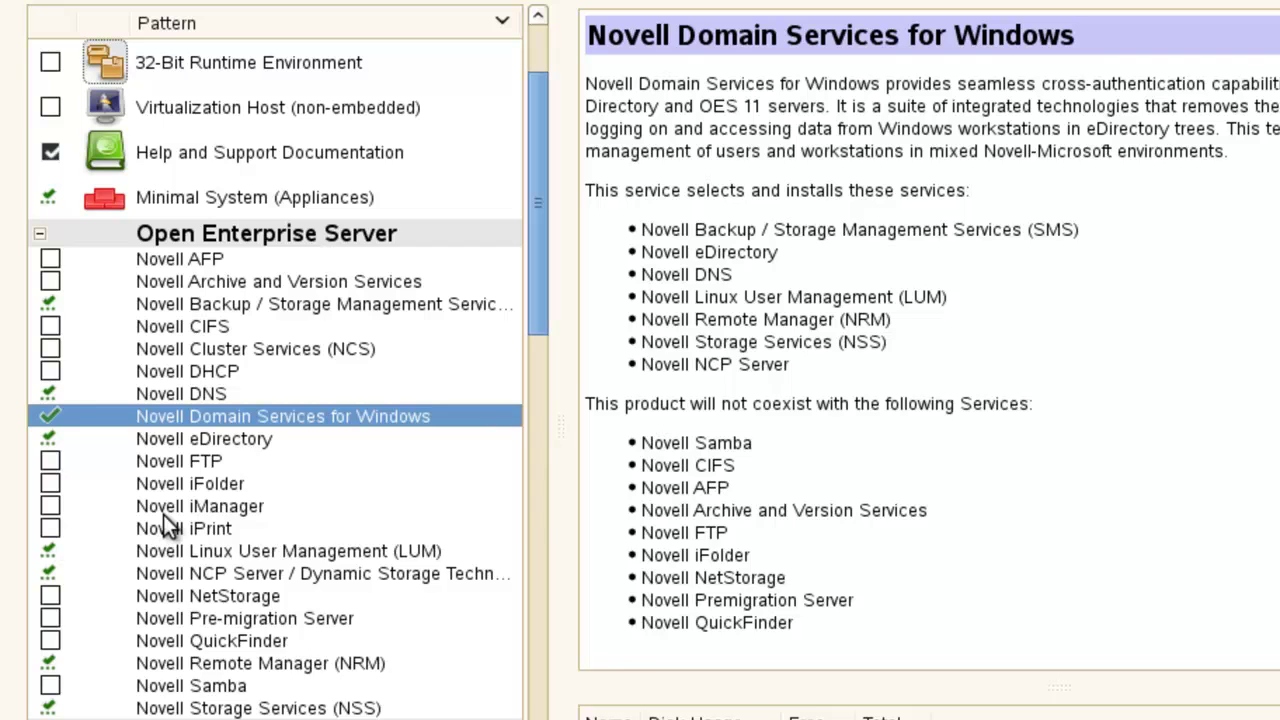
mouse_move(163, 514)
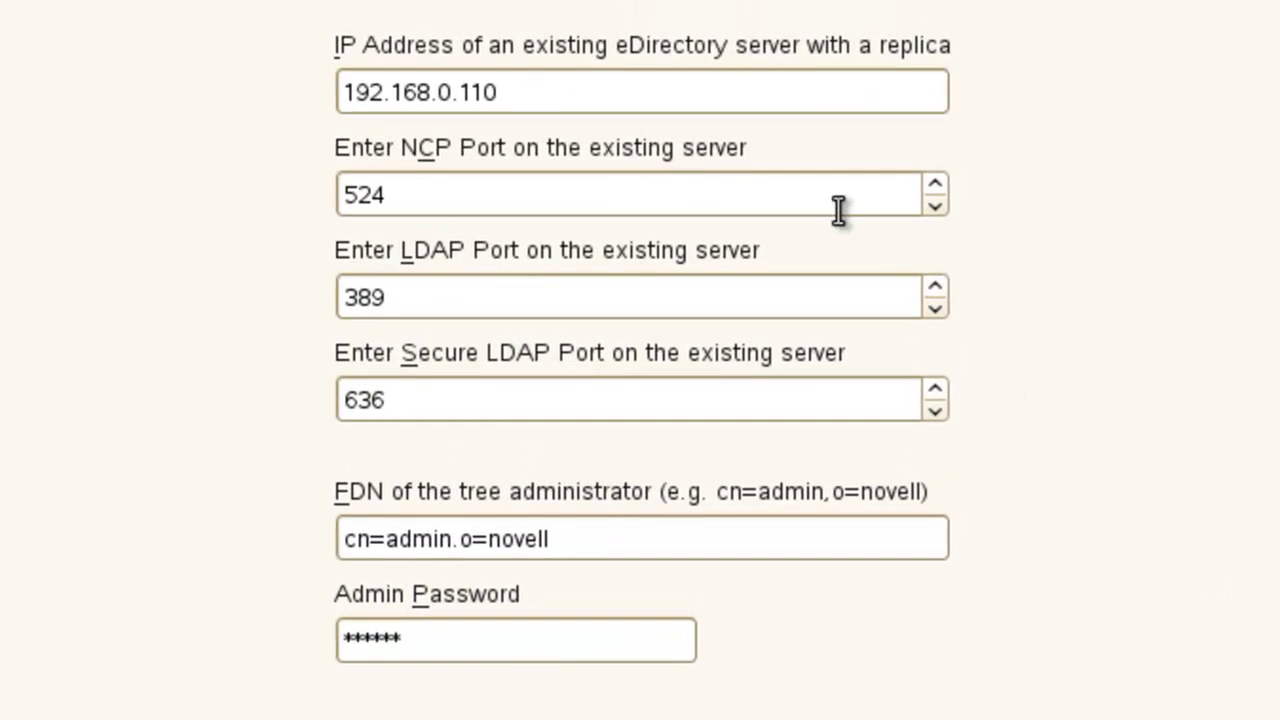
Edit the existing eDirectory server's address field.
click(678, 88)
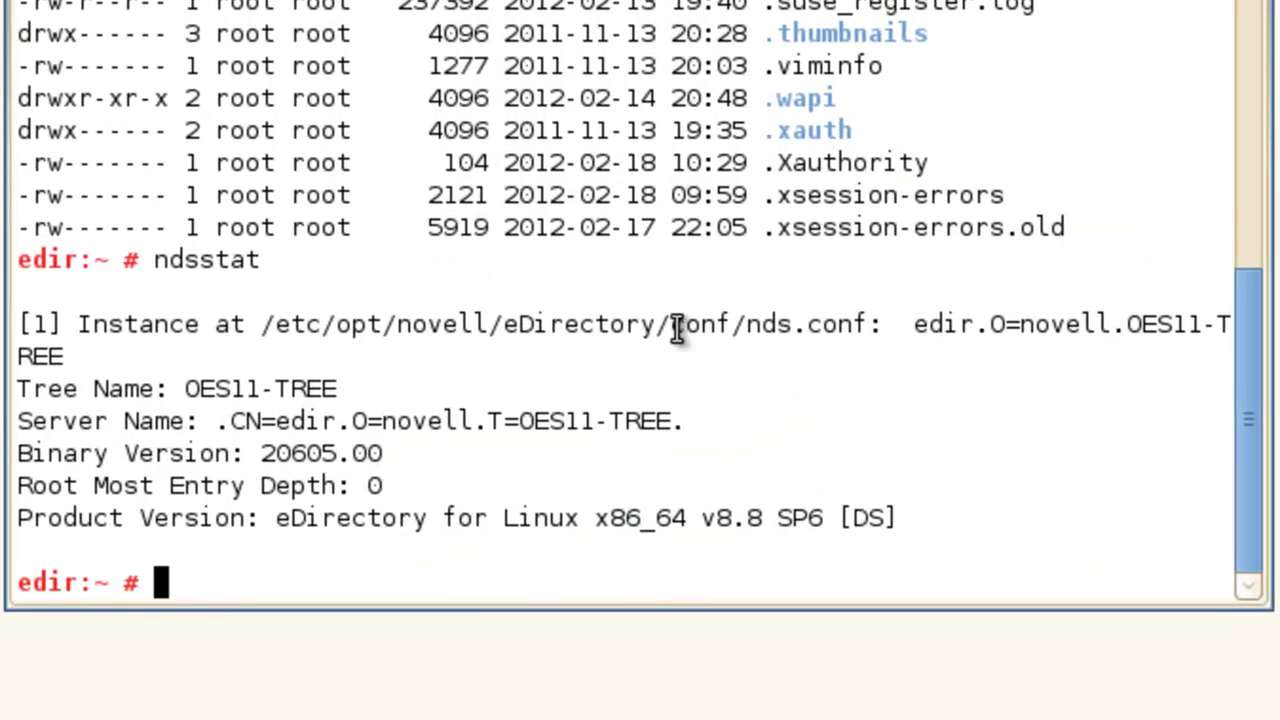
Open /etc/slp.conf in less from the terminal.
text(less /etc/)
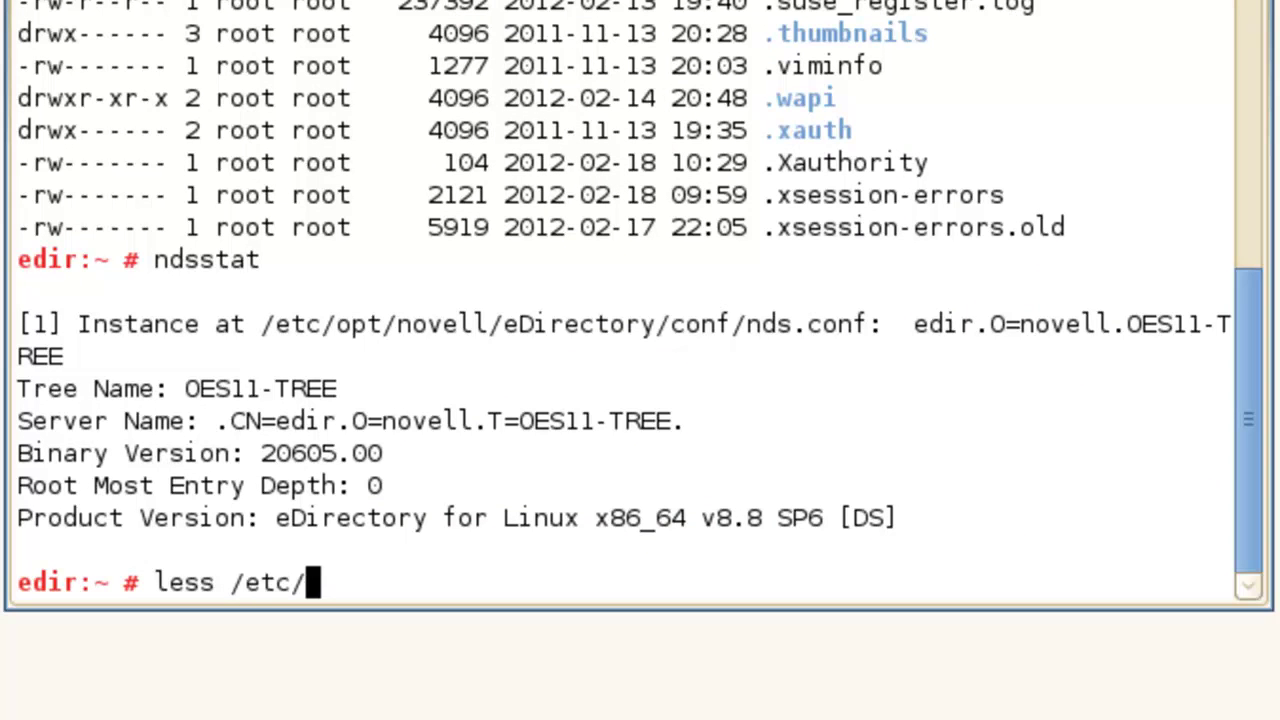
text(n)
key(BackSpace)
text(ssl/)
key(BackSpace)
key(BackSpace)
key(BackSpace)
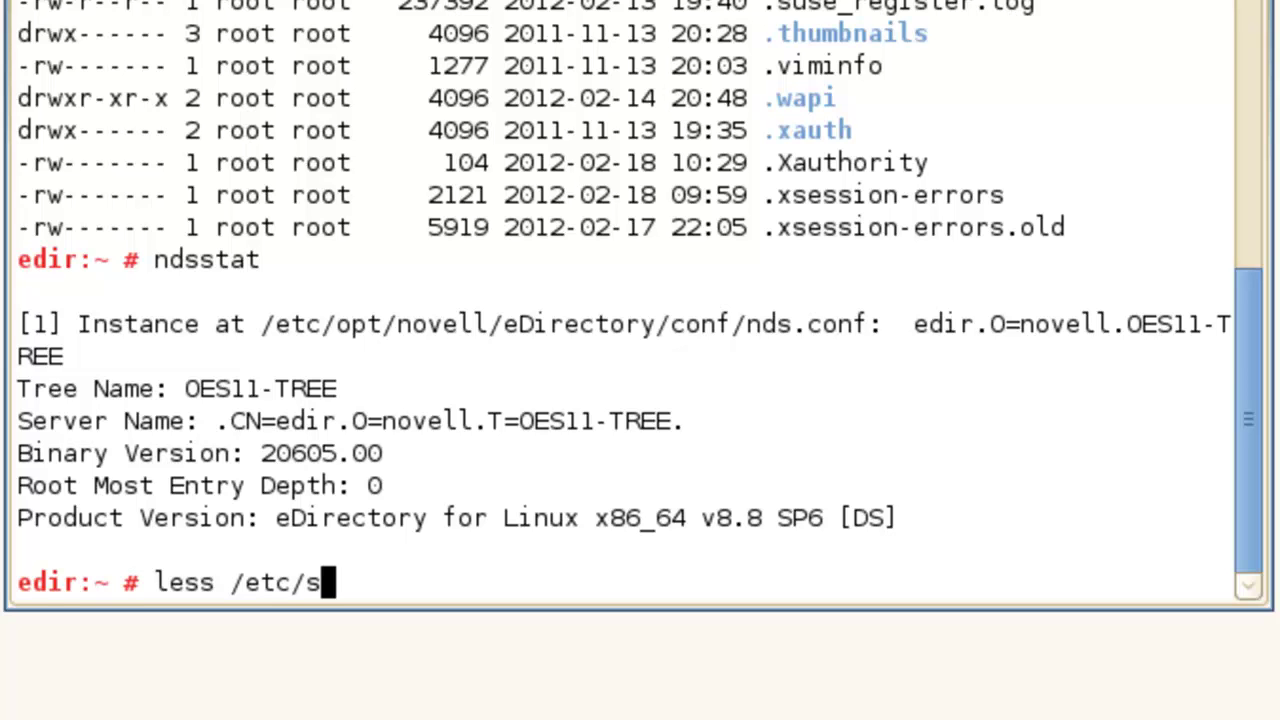
text(lp.conf)
key(Return)
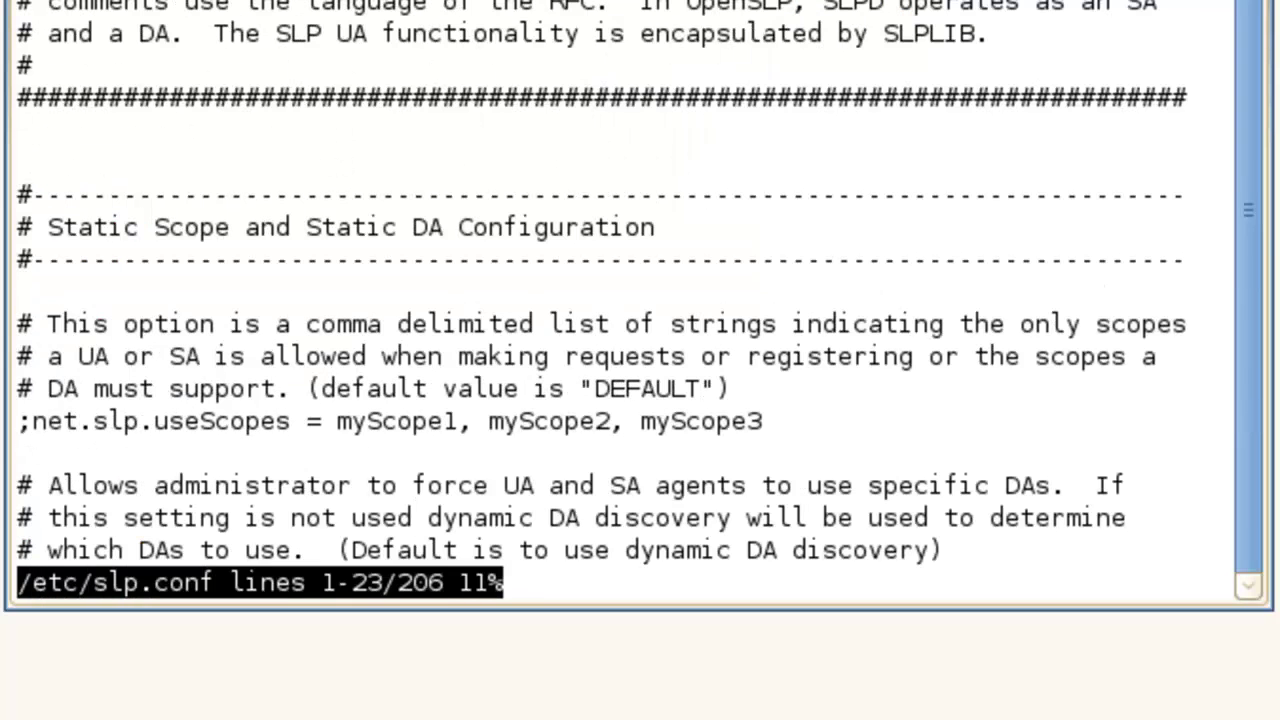
Search slp.conf for 'server' and 'isDA' to inspect the directory agent settings, then quit.
text(/server)
key(Return)
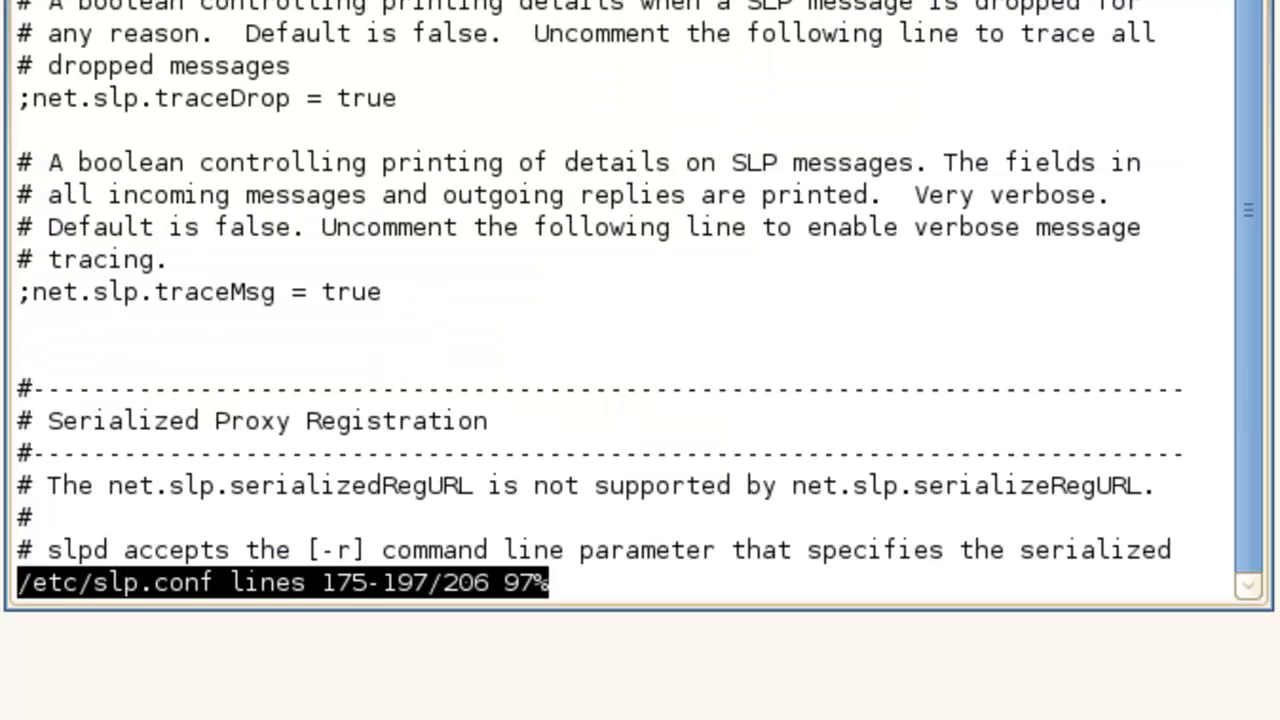
key(n)
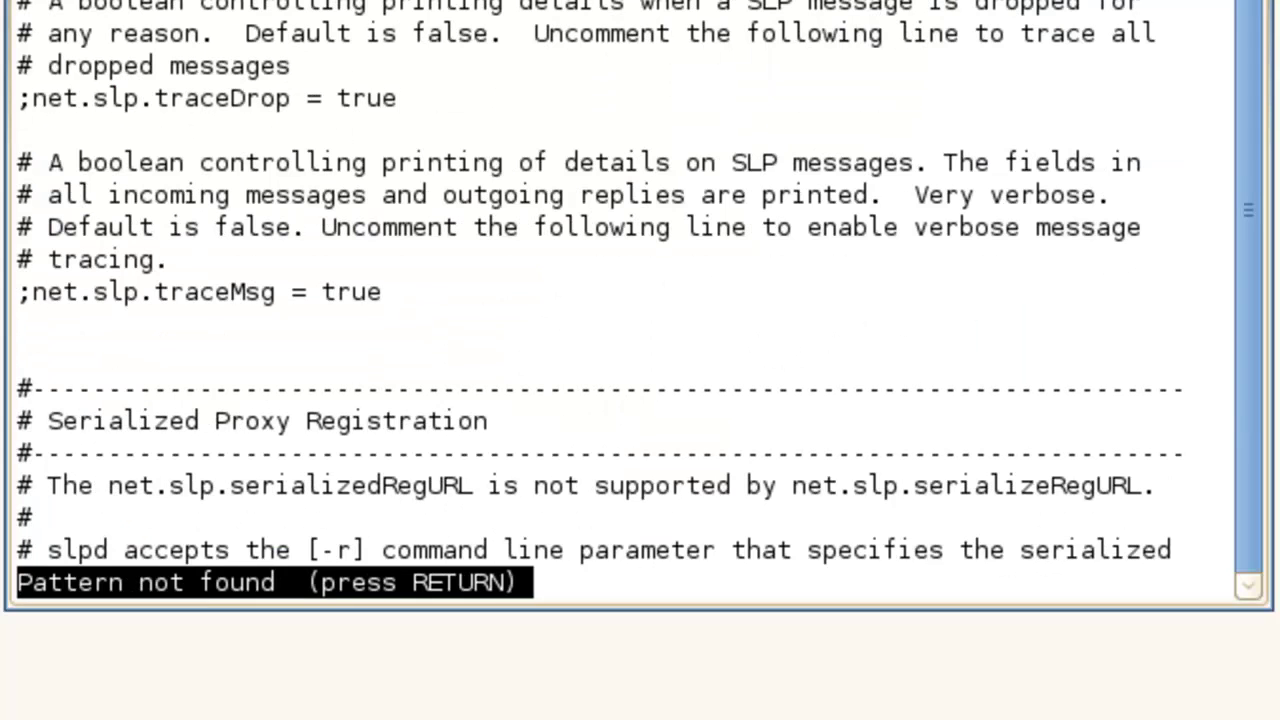
key(space)
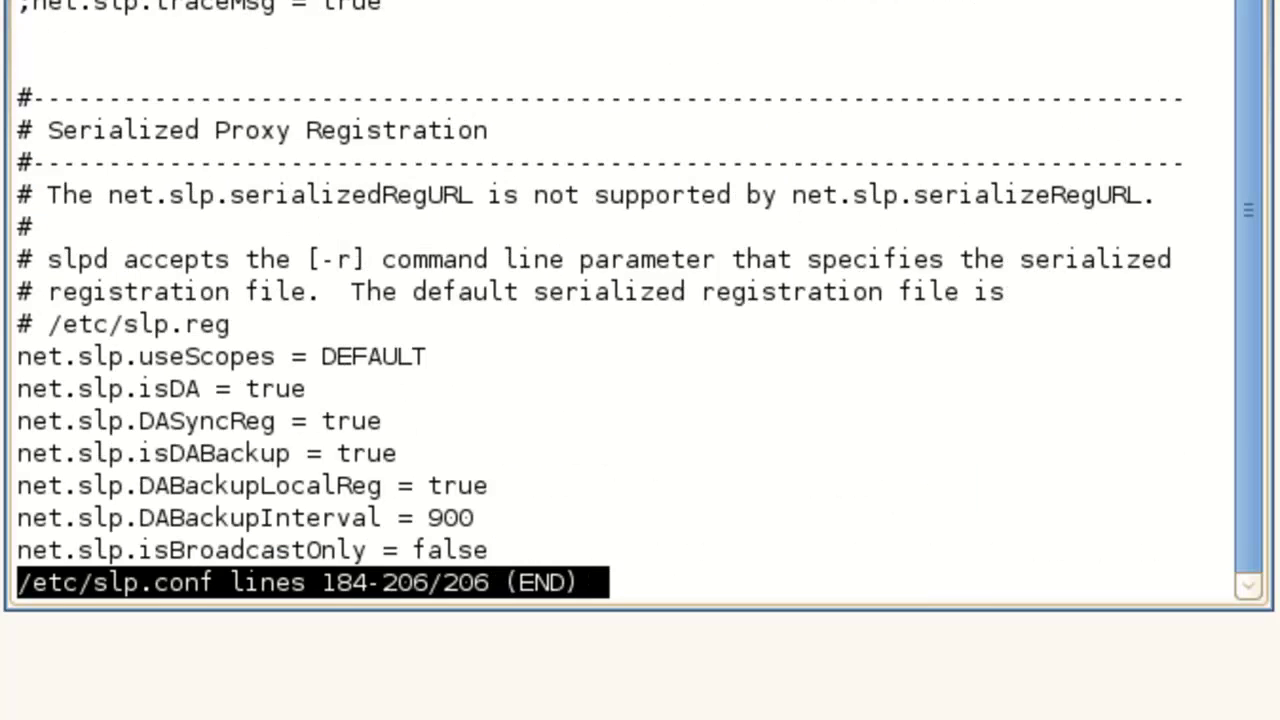
key(Up)
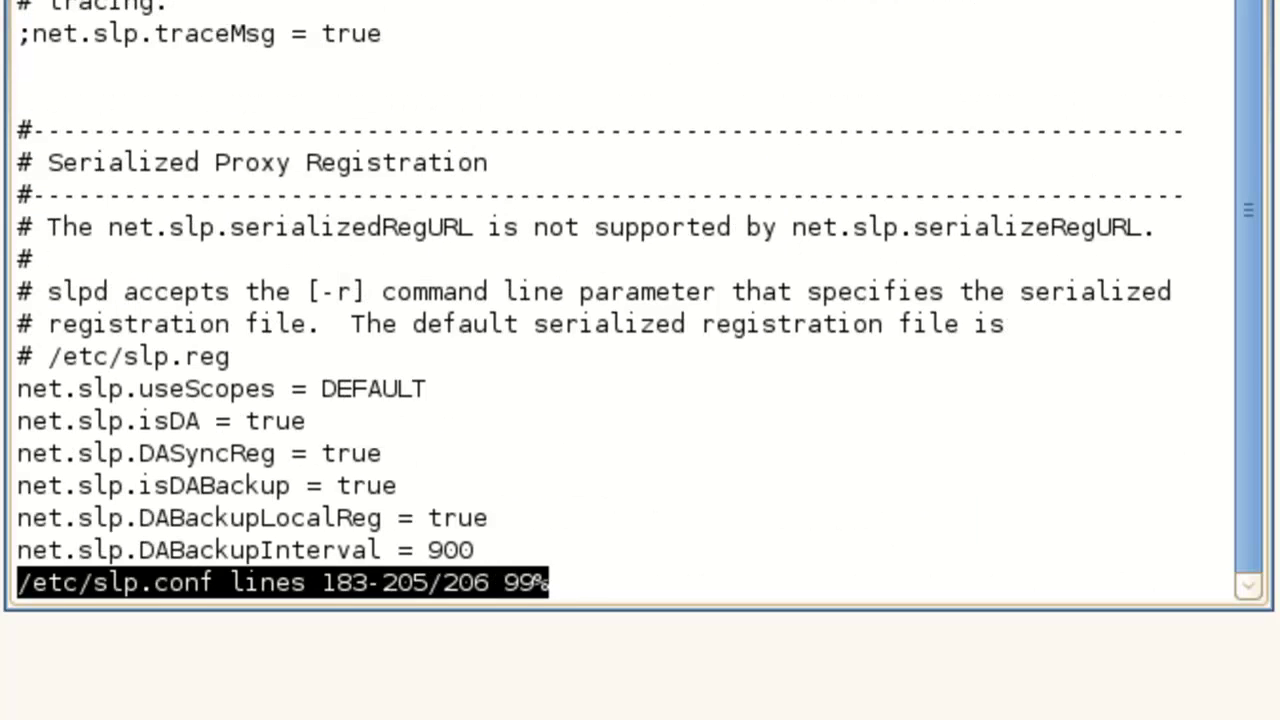
key(slash)
text(isDA)
key(Return)
key(Up)
key(Up)
key(Up)
key(Up)
key(Up)
key(Up)
key(Up)
key(Up)
key(Up)
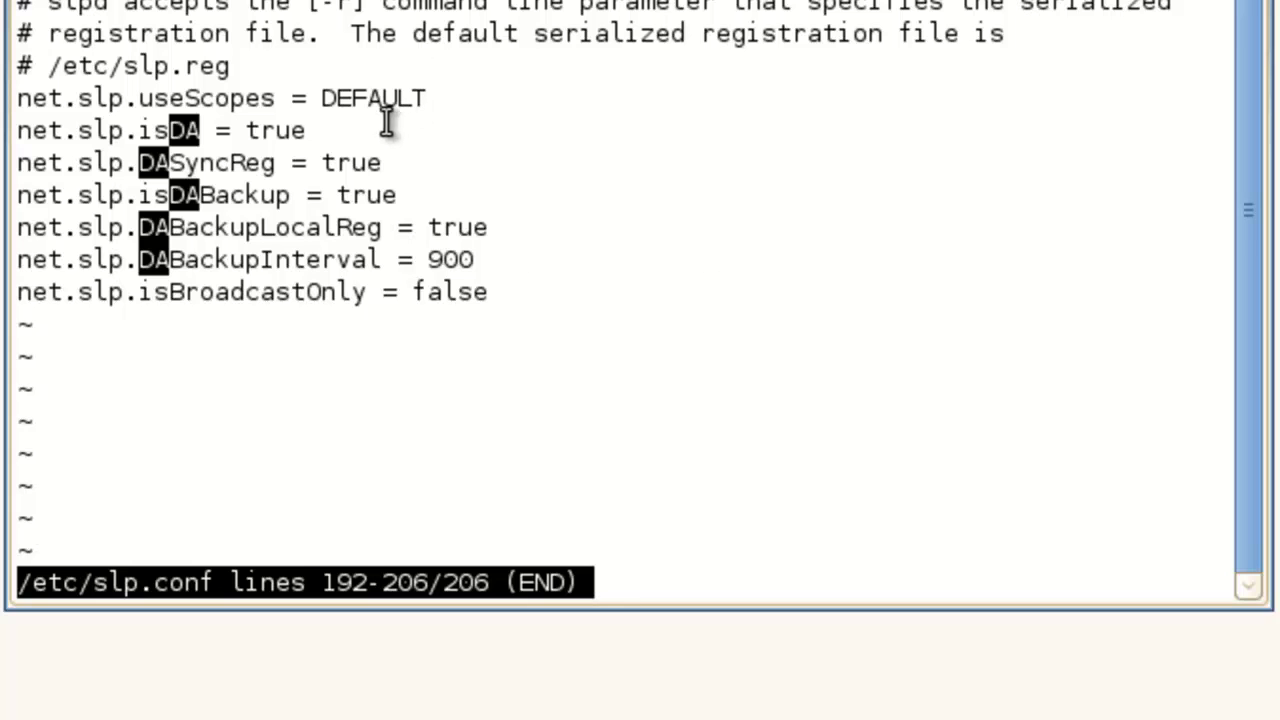
key(q)
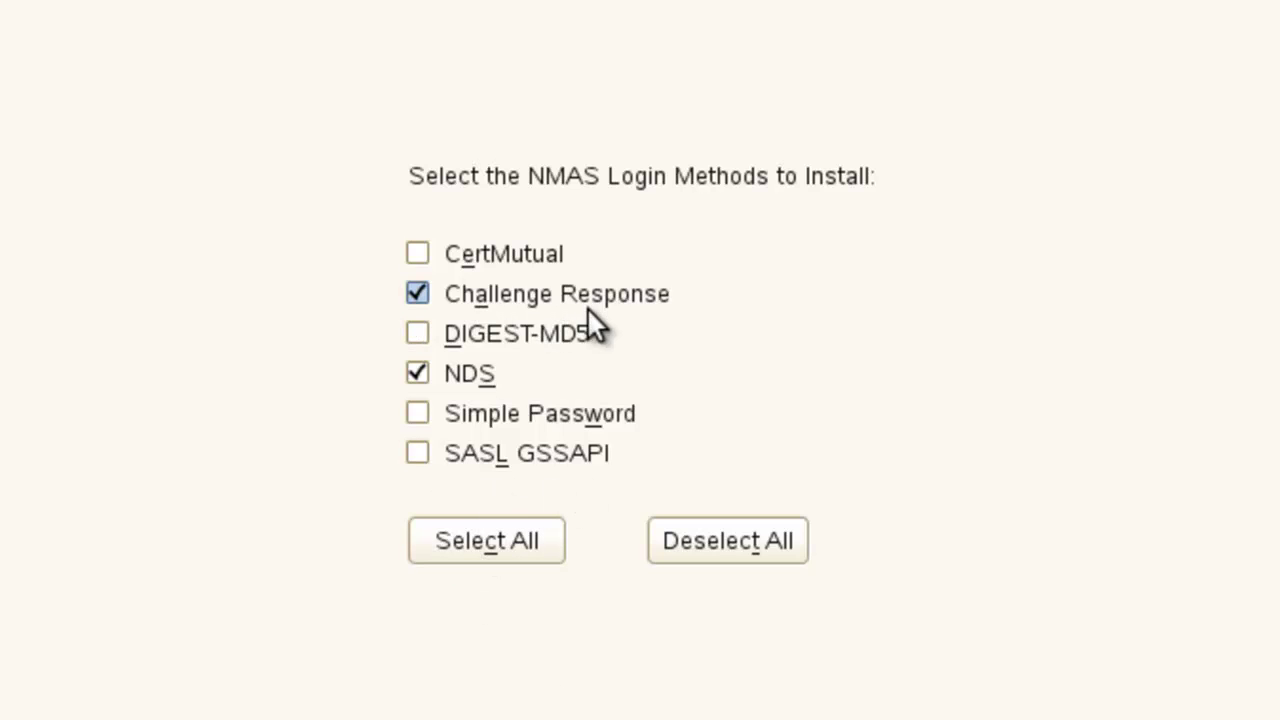
Select all six NMAS login methods for installation.
click(498, 540)
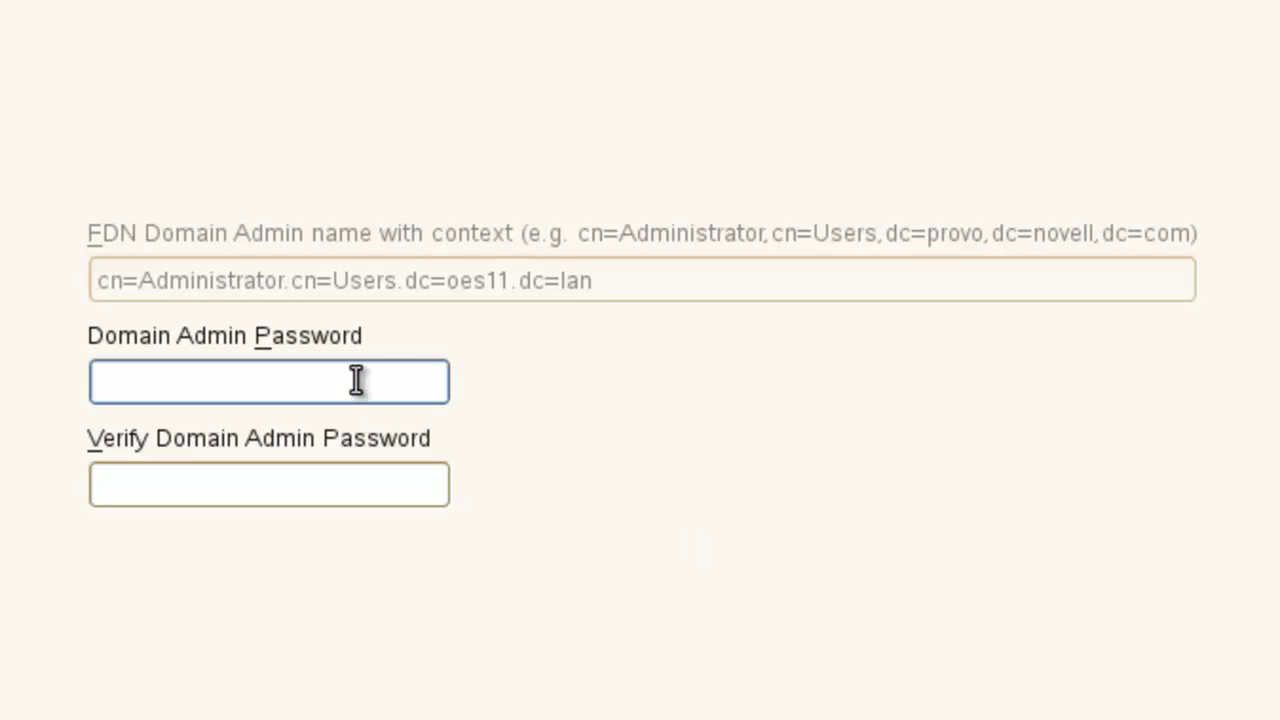
Enter the domain admin password in both the password and verify fields.
text(******)
key(Tab)
text(******)
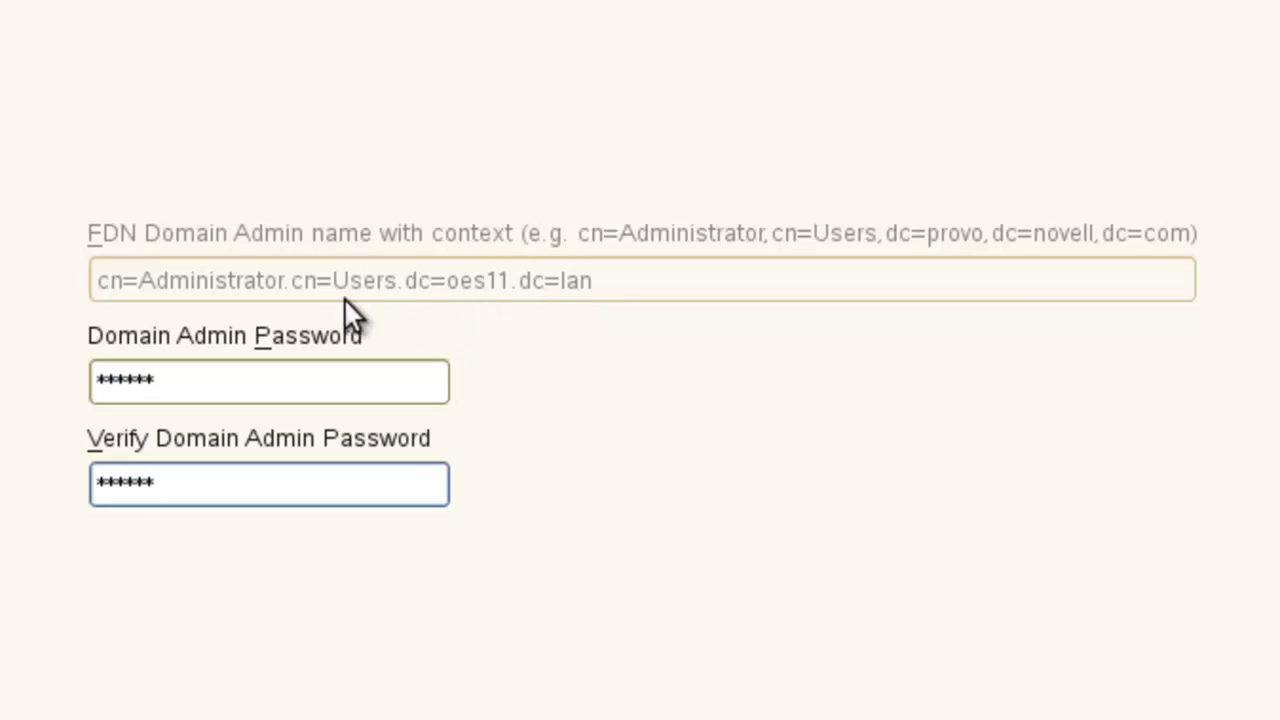
key(Tab)
Map the domain to container o=novell and tick 'Retain existing Novell Password Policies on Users'.
key(alt+n)
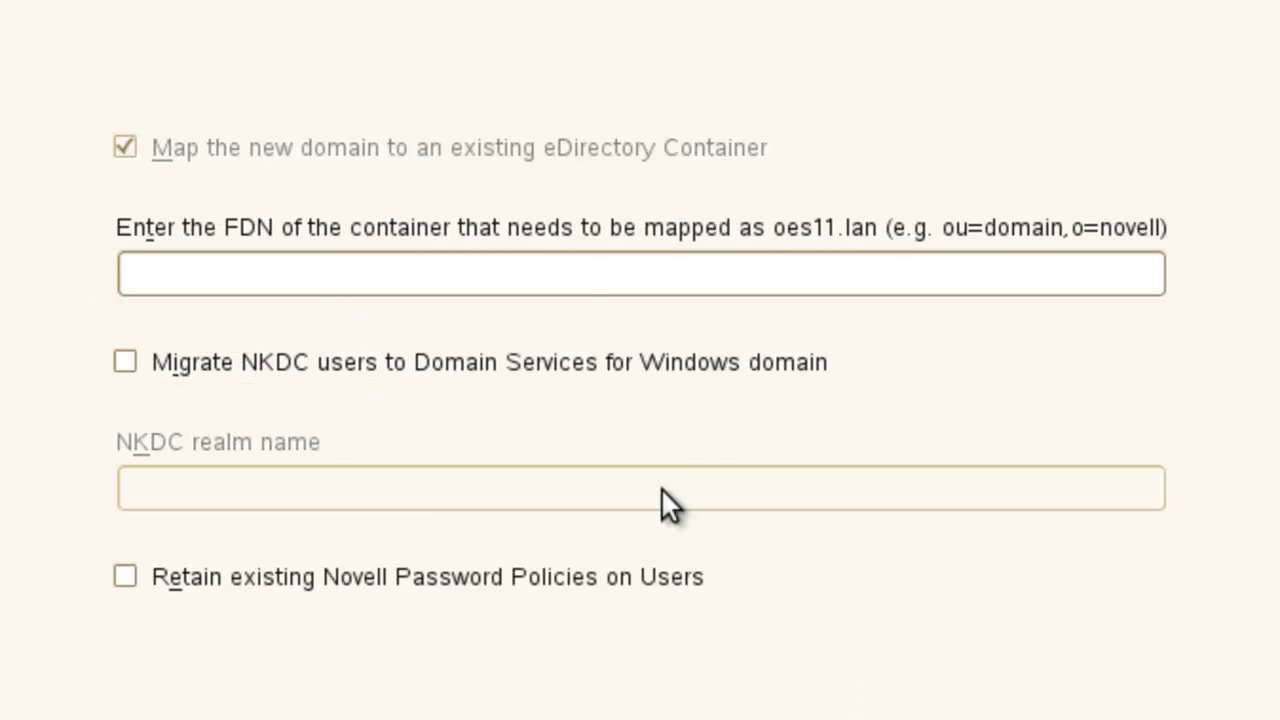
click(560, 270)
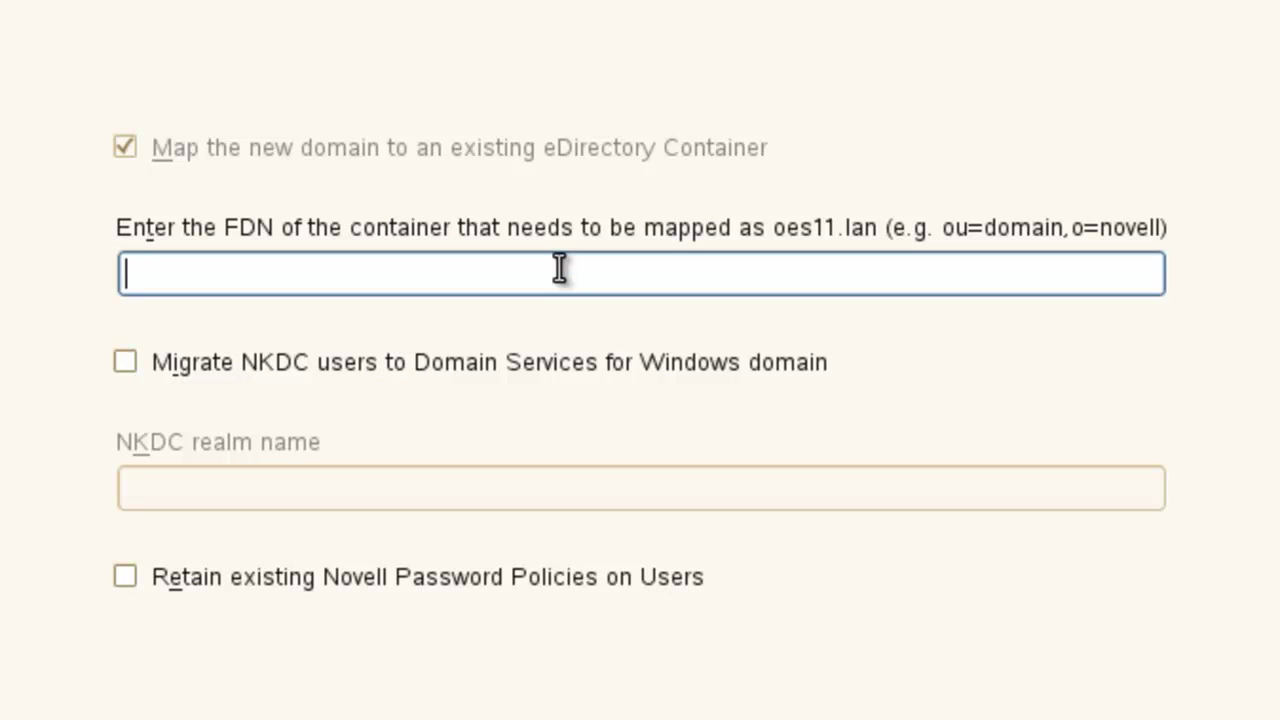
text(o=novell)
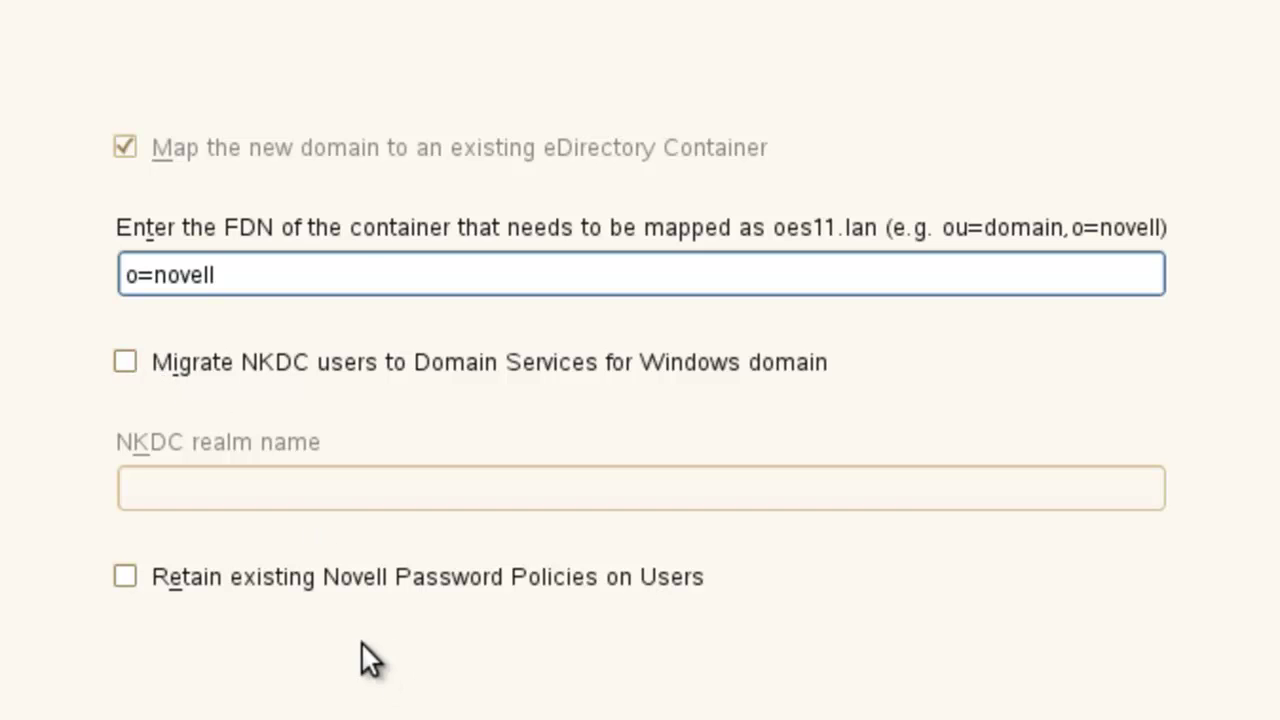
click(190, 582)
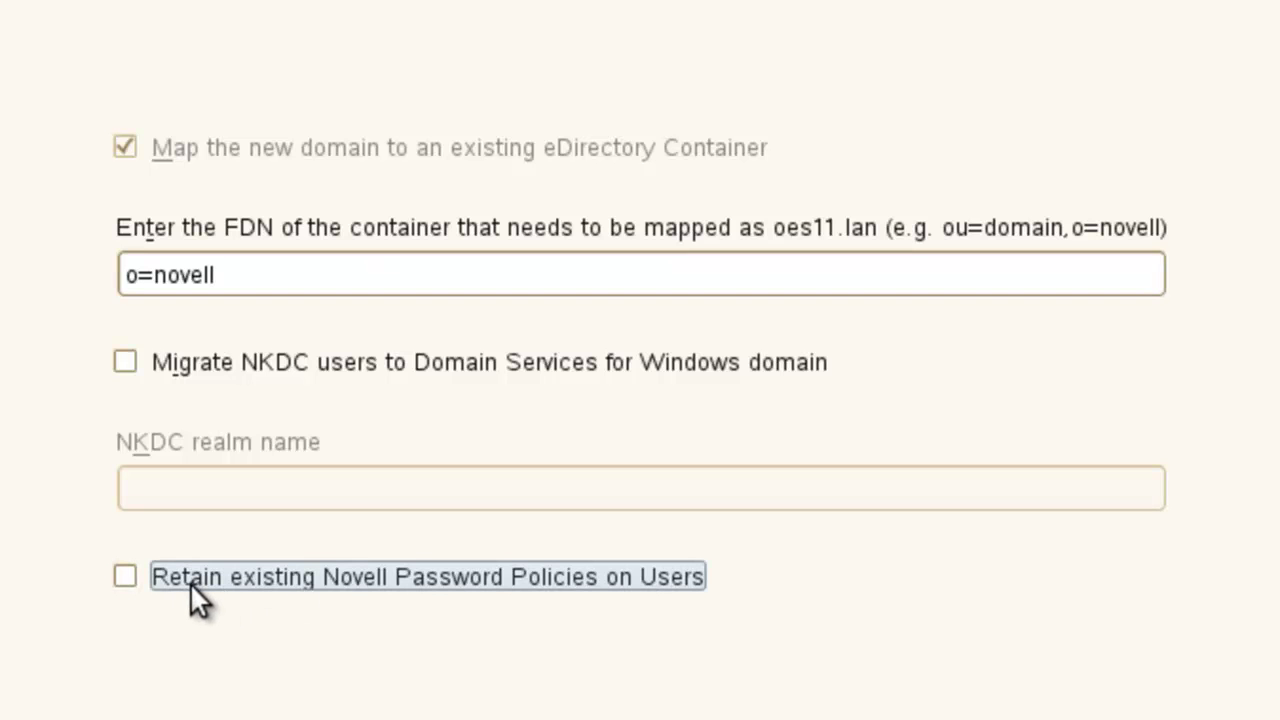
Untick retaining password policies in YaST, then start a new policy under iManager's Password Policies.
click(241, 579)
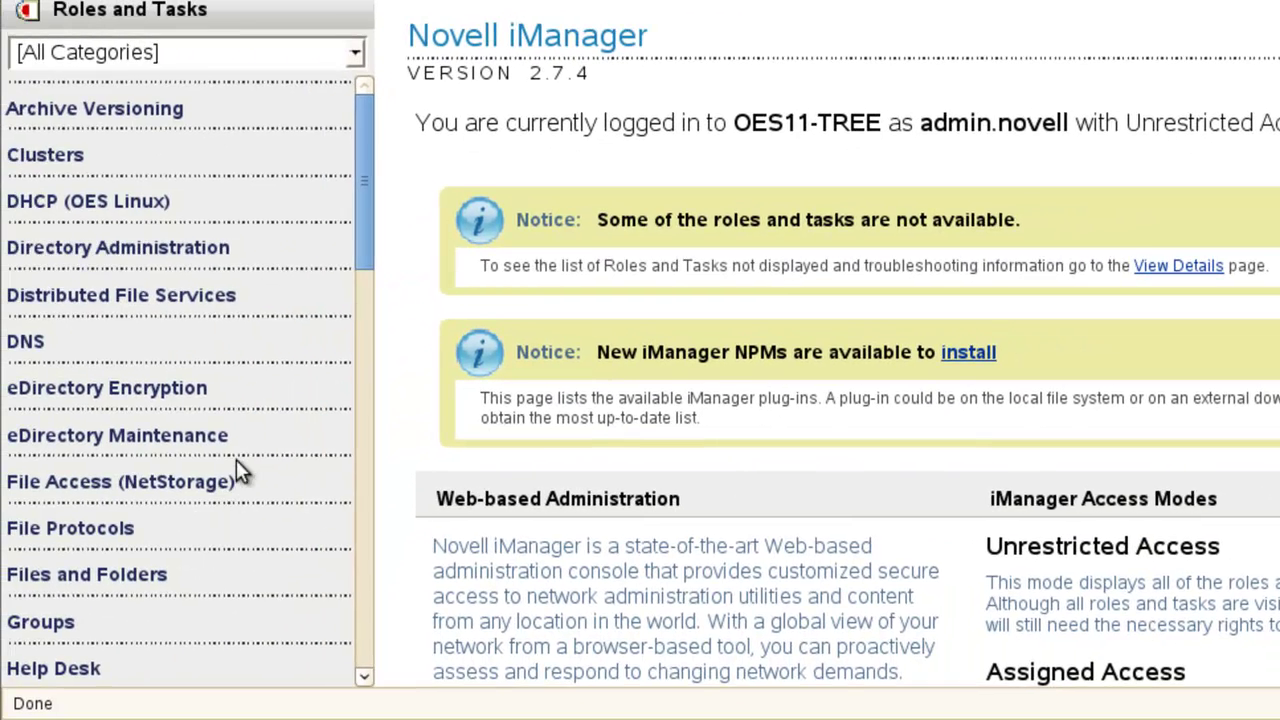
scroll(236, 460, down, 5)
scroll(236, 471, down, 2)
click(64, 590)
click(45, 468)
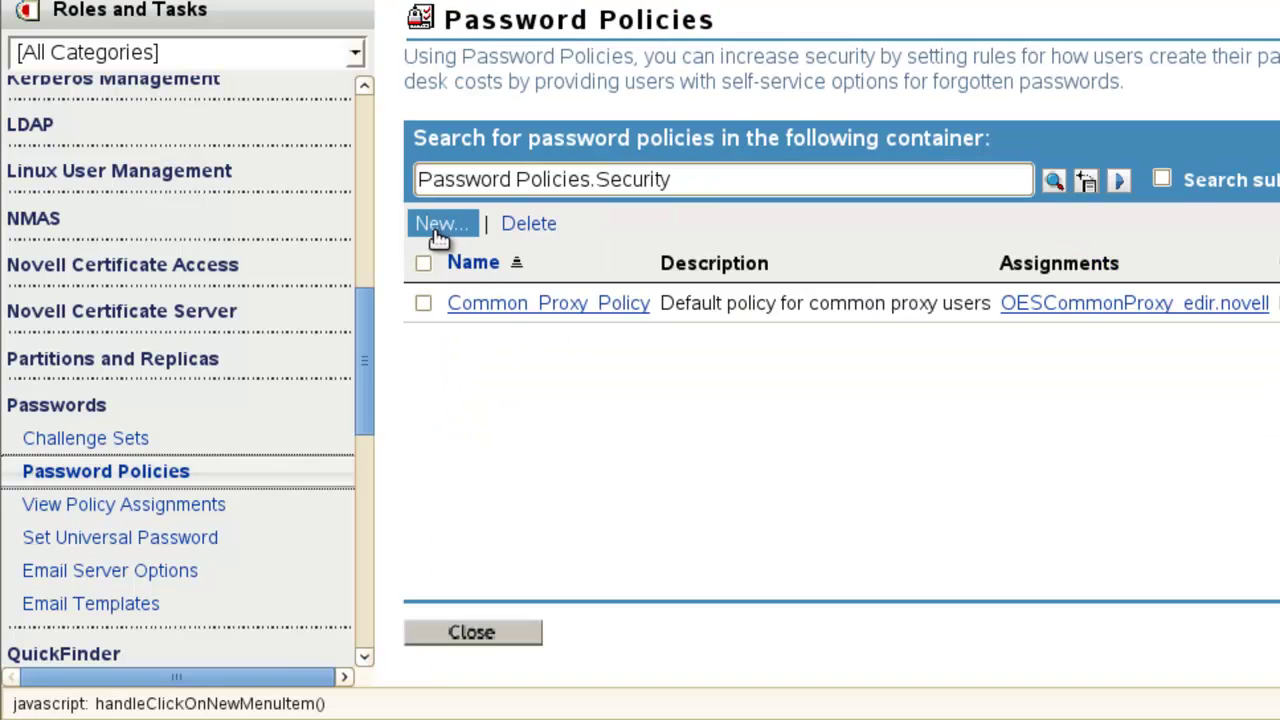
click(440, 228)
Name the policy 'novell policy', describe it as 'password policy at o=novell', and continue.
click(594, 312)
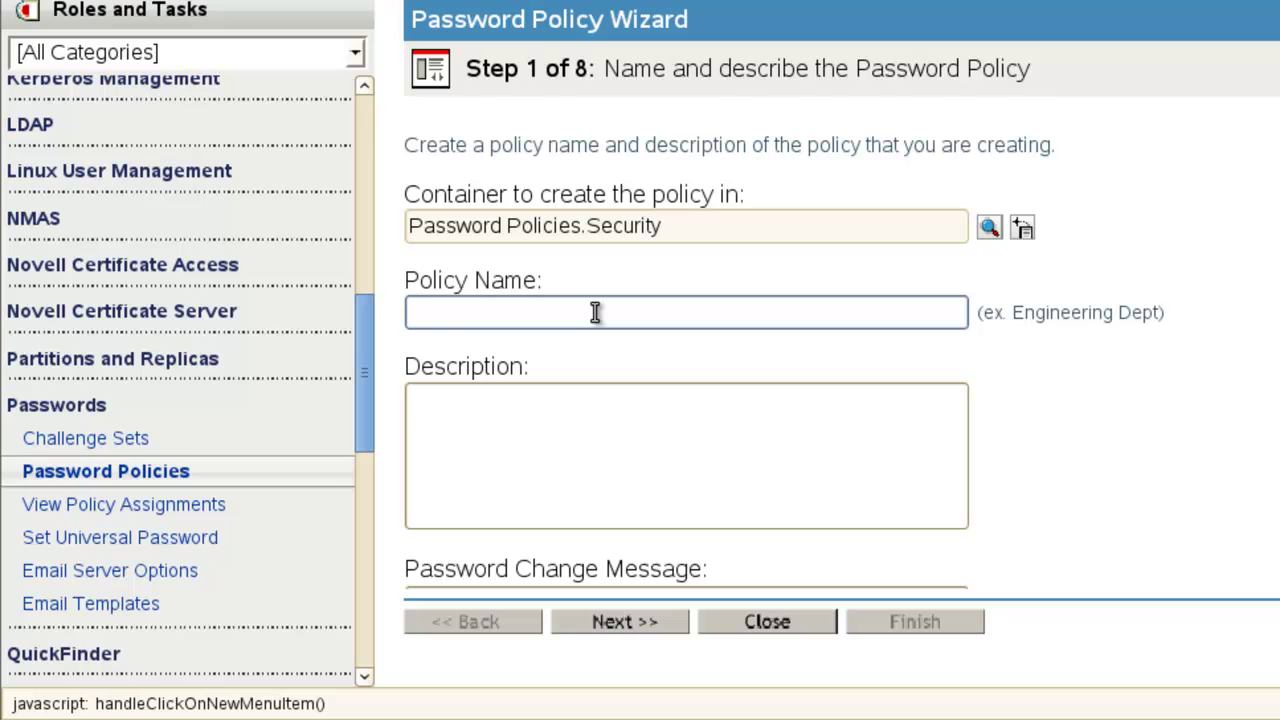
text(novell policy)
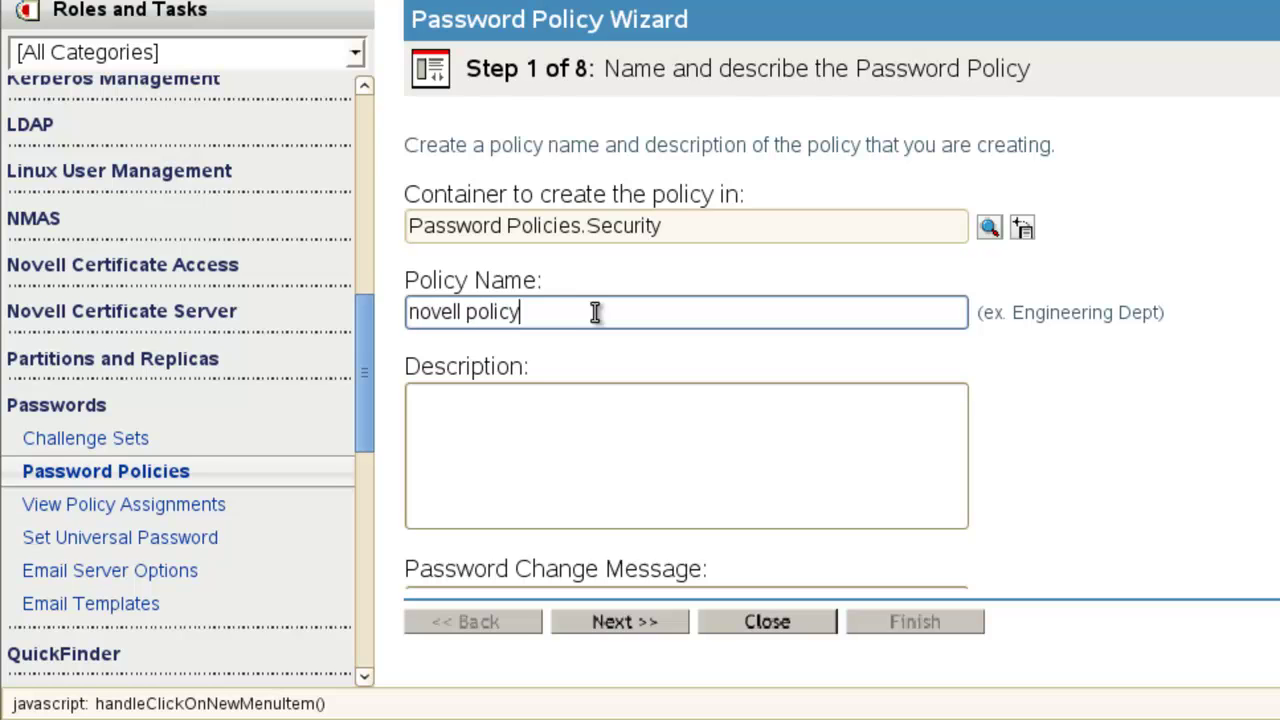
click(614, 394)
text(mapp)
key(BackSpace)
key(BackSpace)
key(BackSpace)
key(BackSpace)
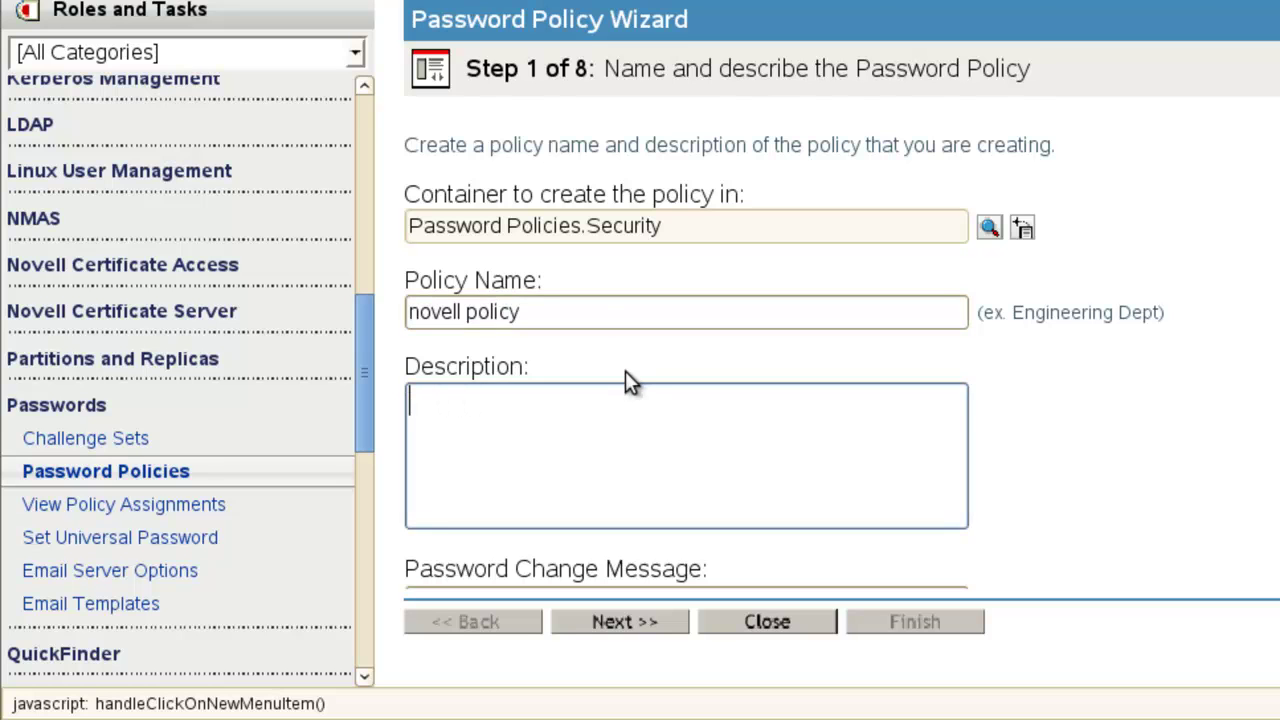
text(password poli)
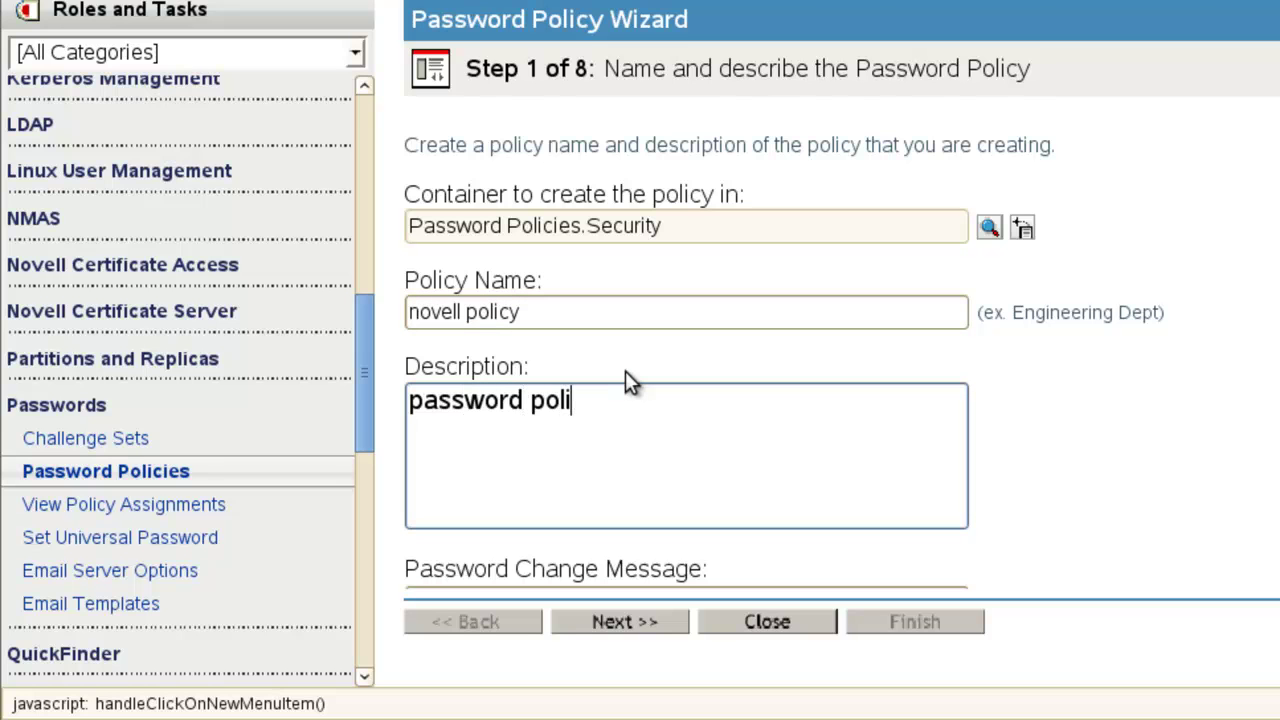
text(cy at o=novell)
click(620, 625)
In the novell policy's advanced rules, enable 'Do not expire the user's password' for admin-set passwords.
scroll(800, 470, down, 2)
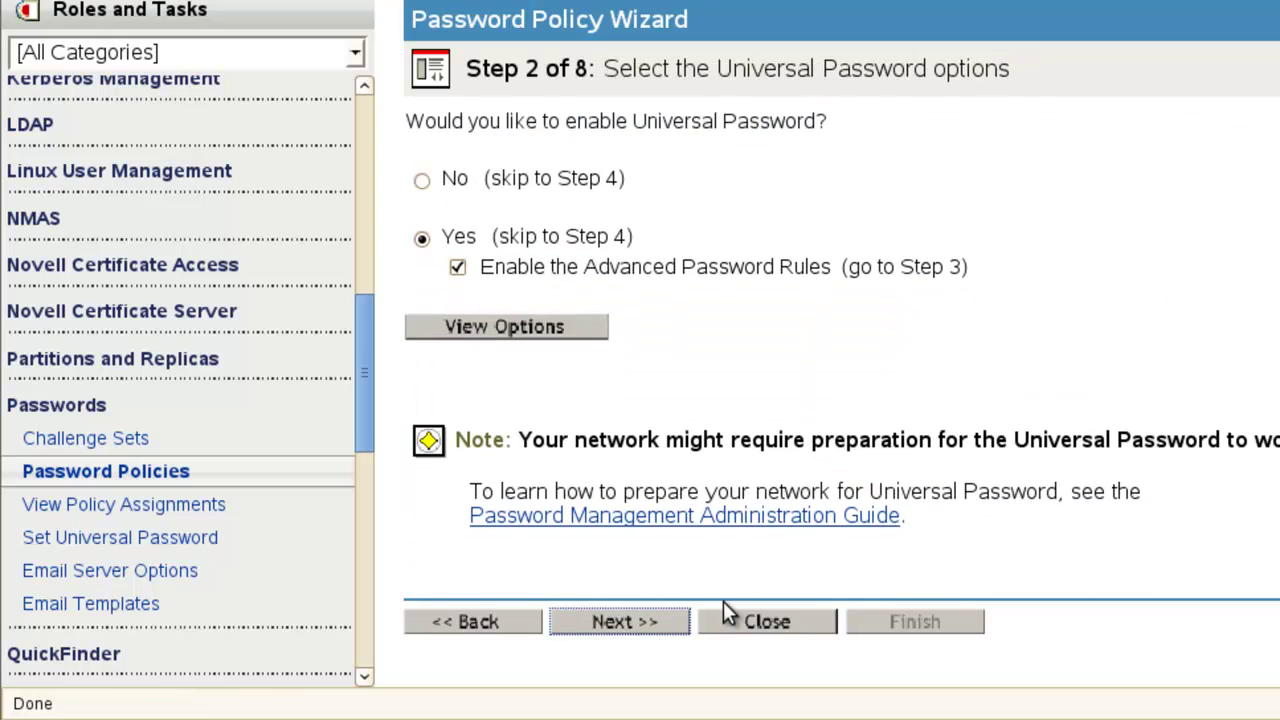
click(636, 630)
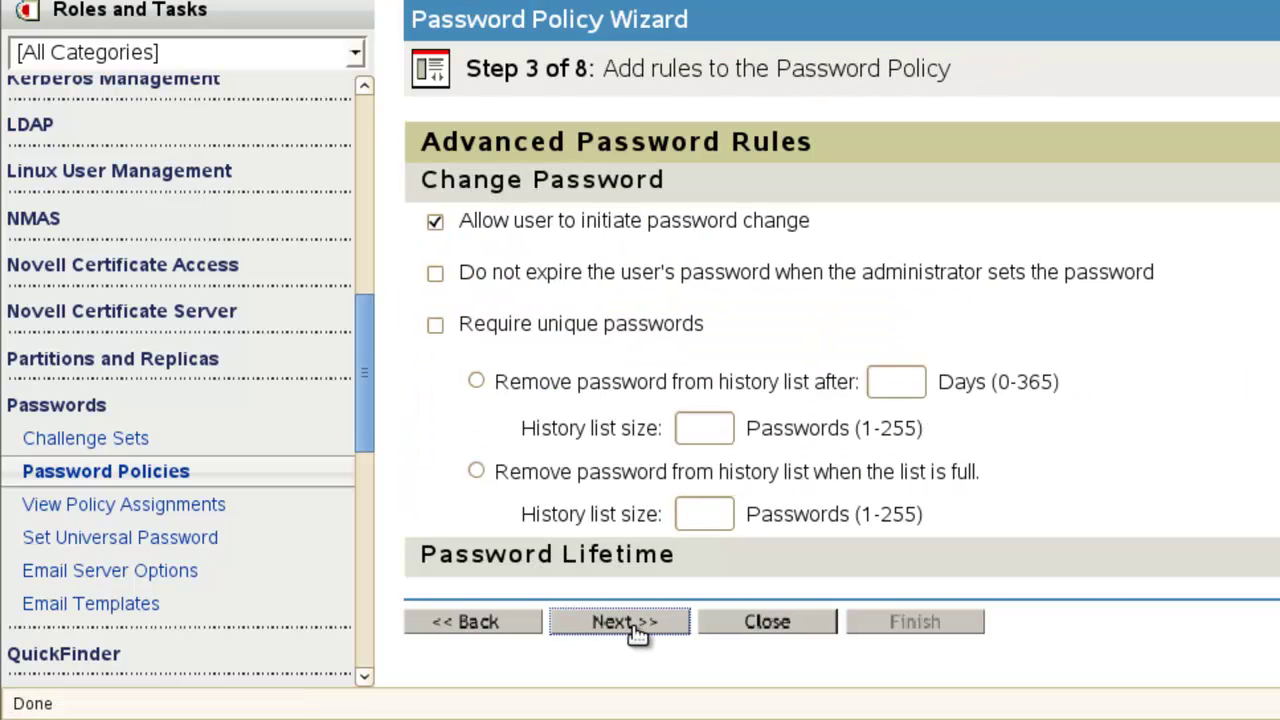
drag(632, 625, 650, 450)
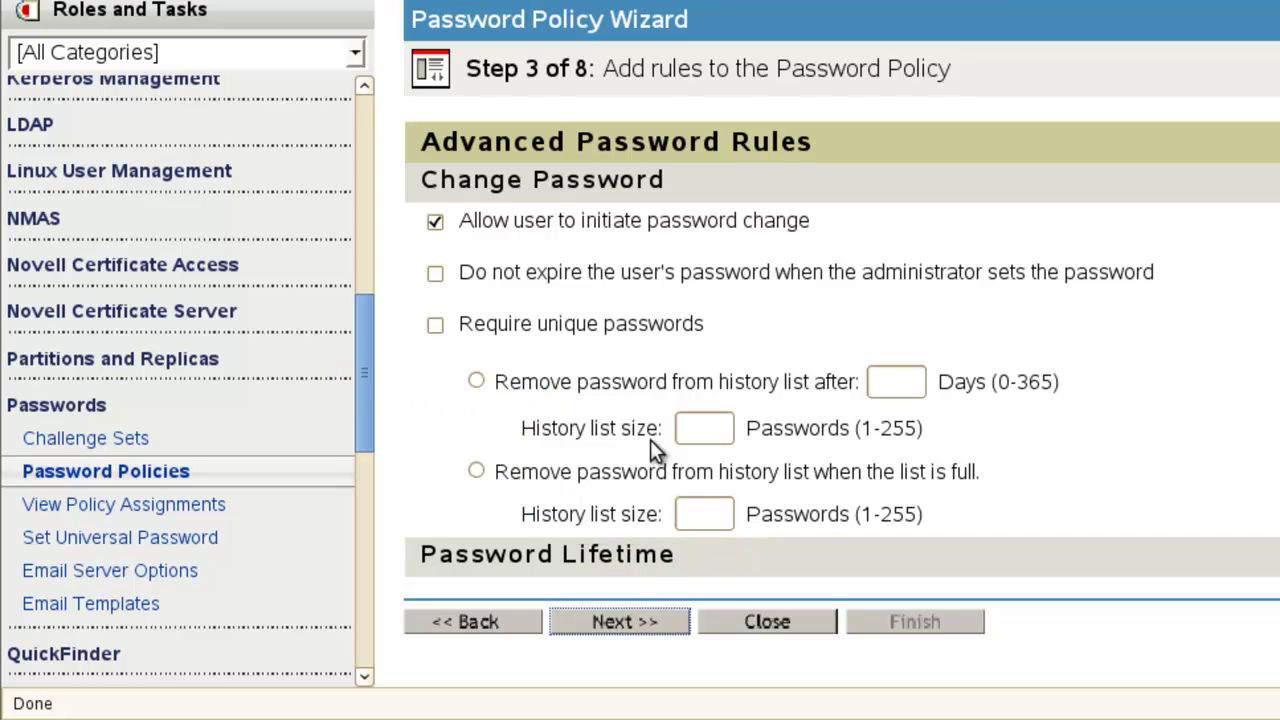
click(436, 272)
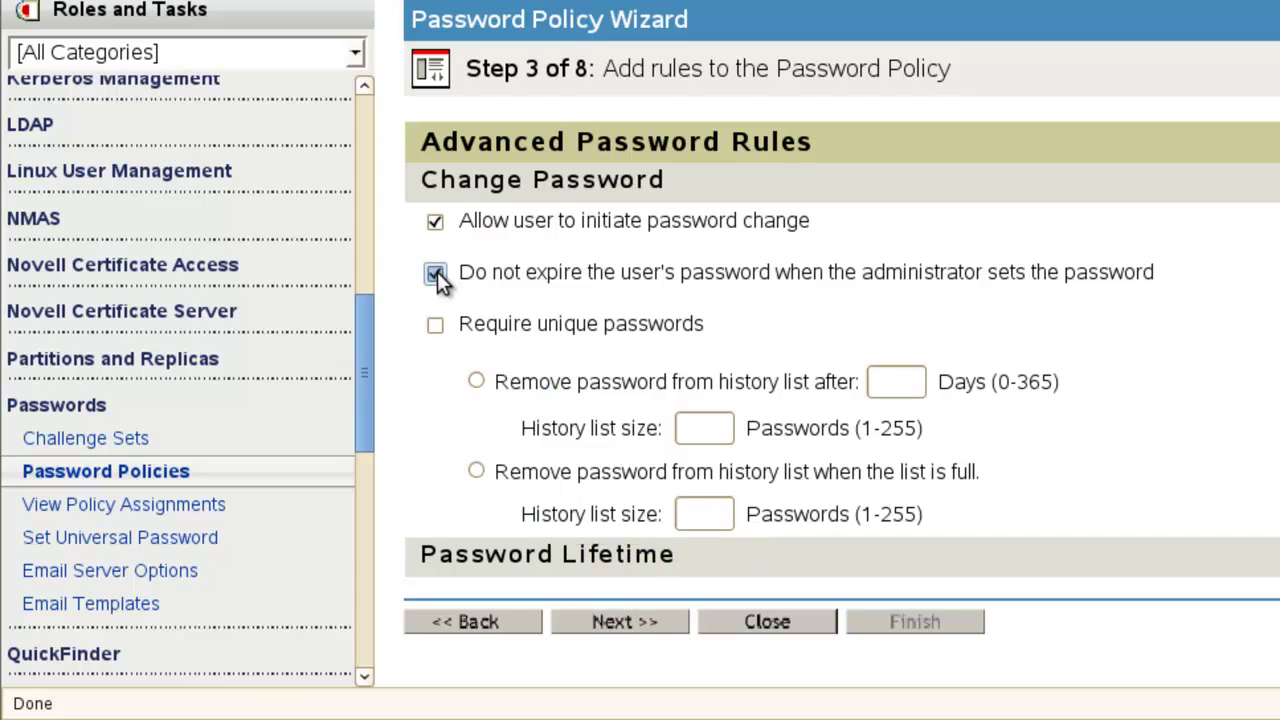
Assign the novell policy to the novell container and finish creating it.
click(646, 630)
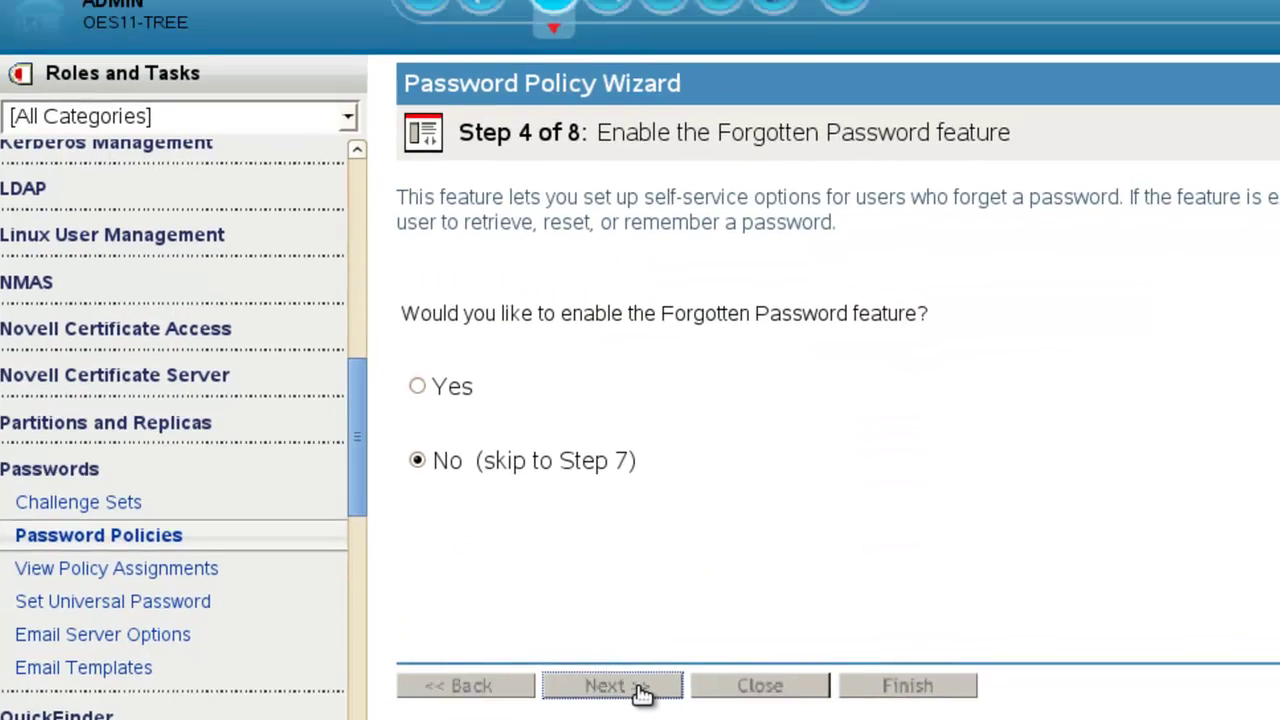
click(648, 625)
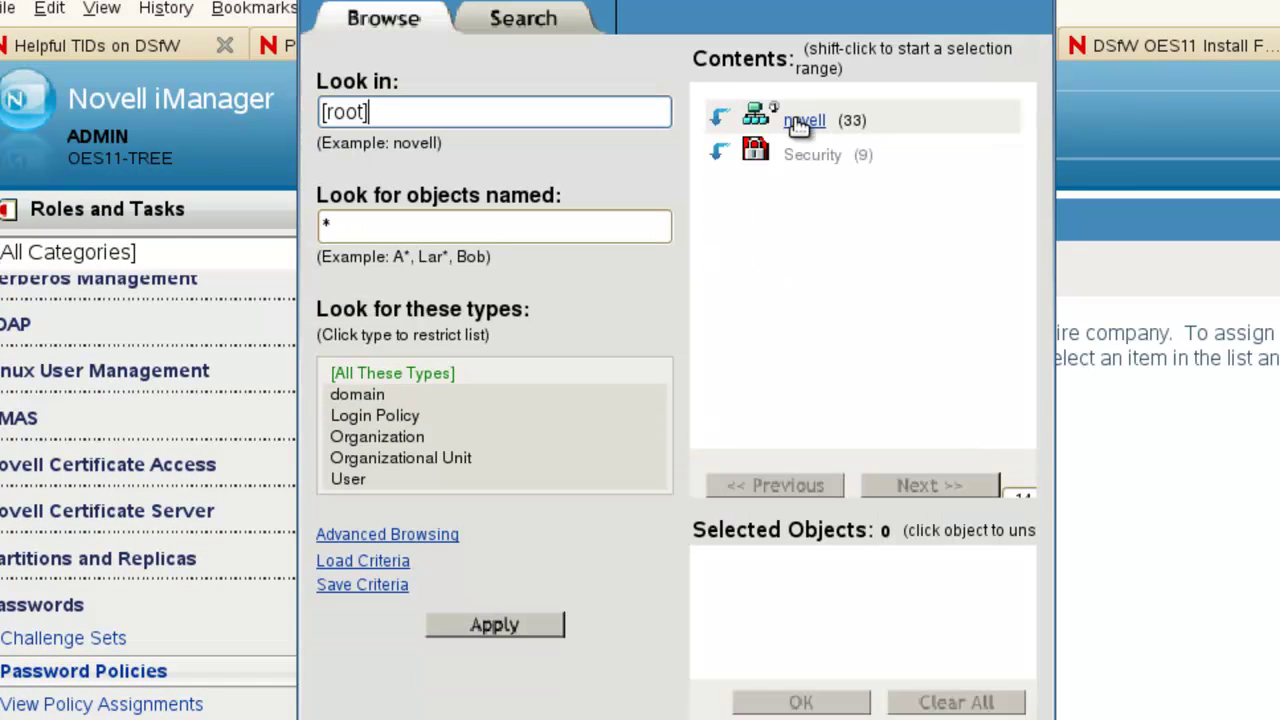
click(801, 125)
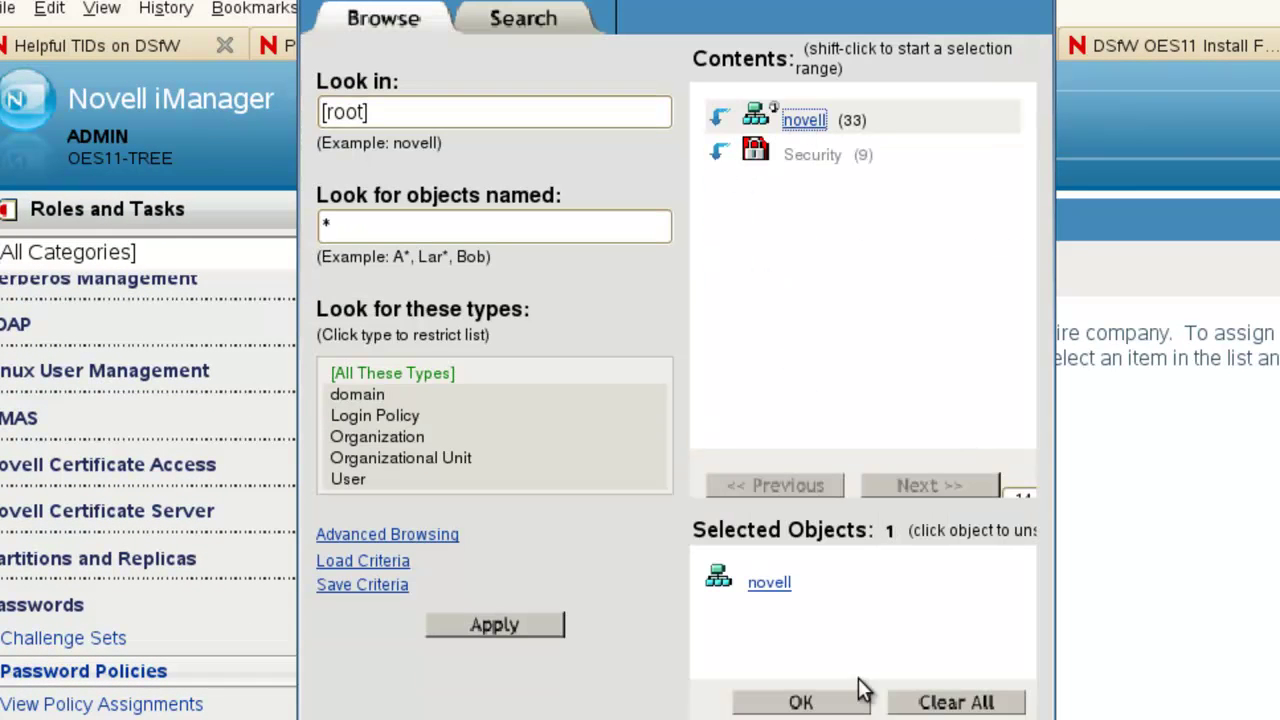
click(801, 702)
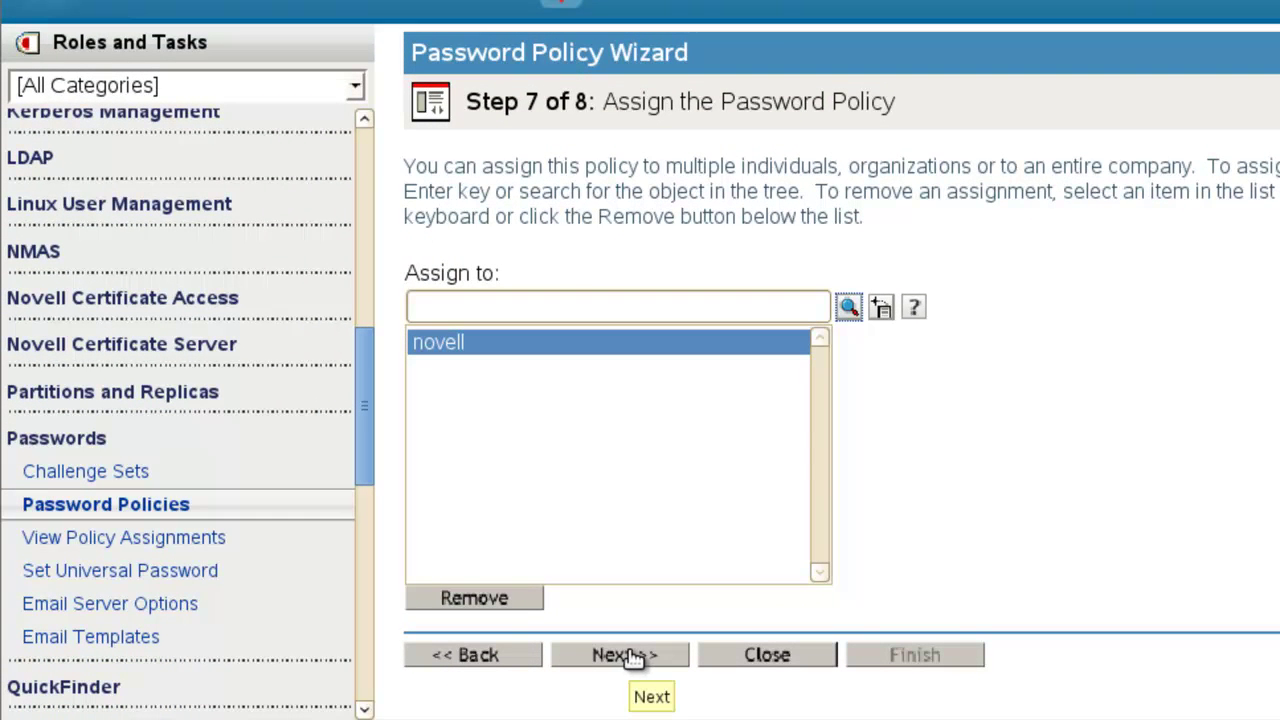
click(628, 655)
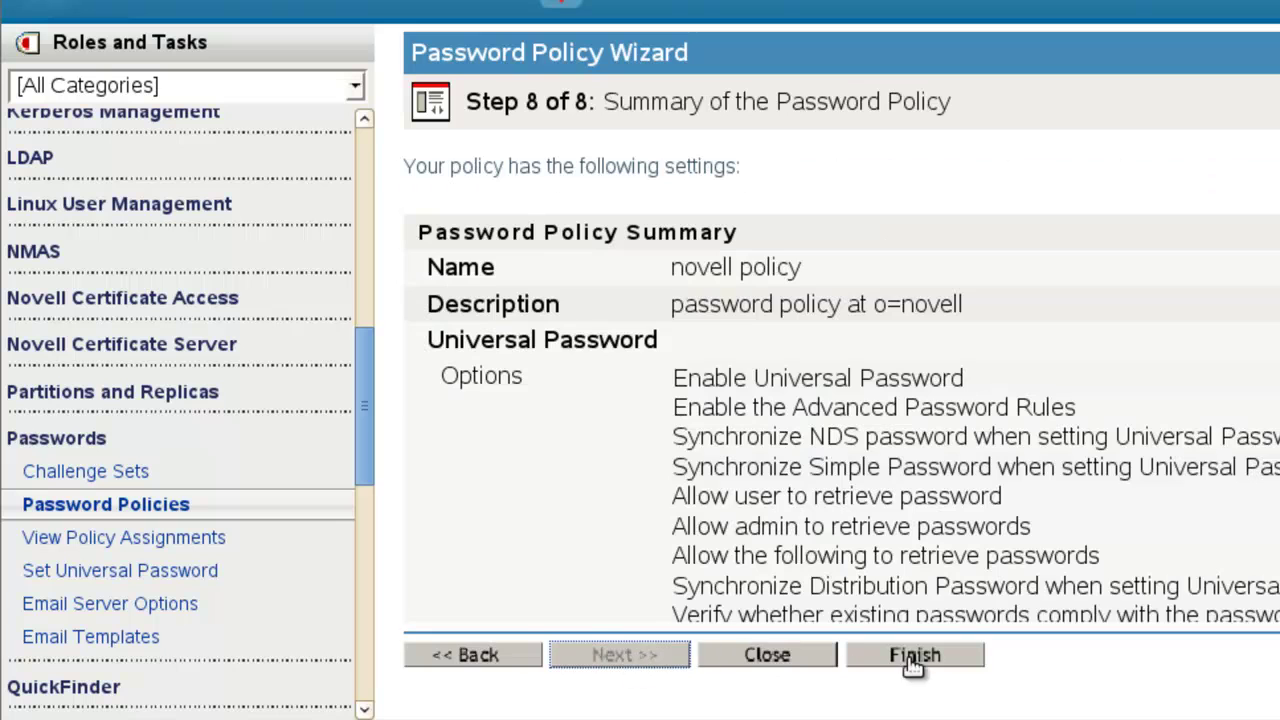
click(920, 658)
click(777, 655)
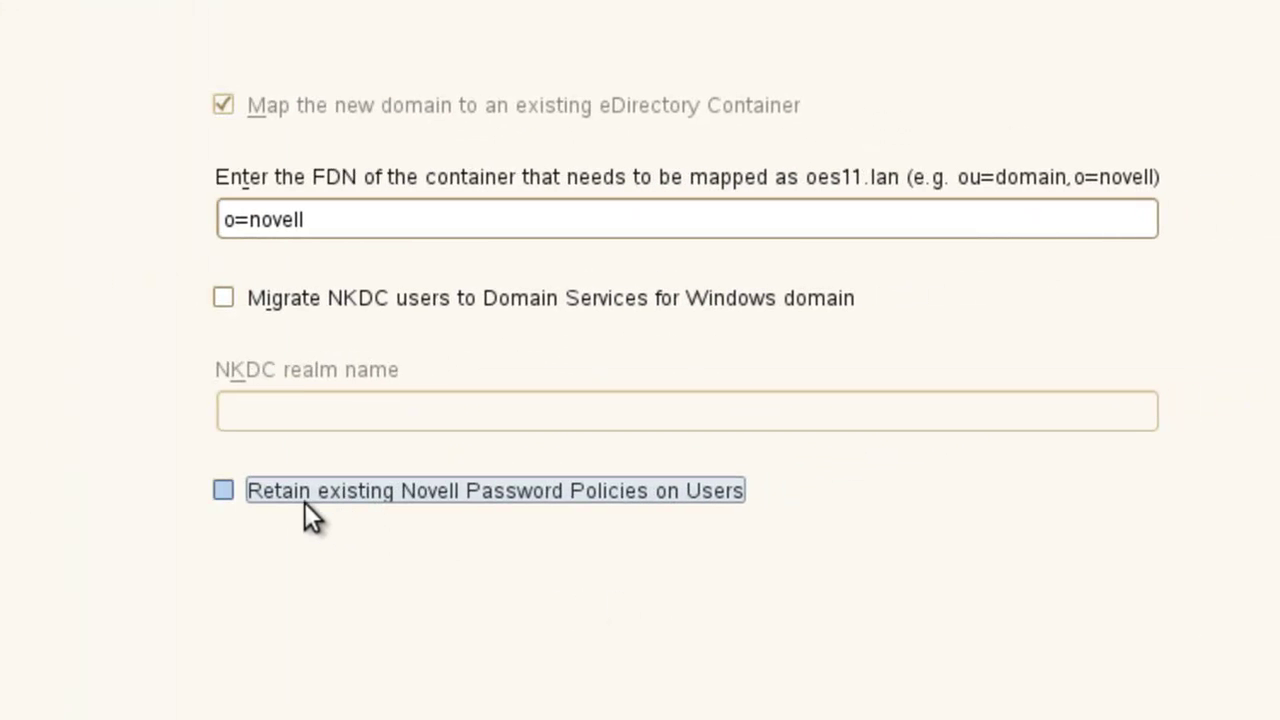
Tick 'Retain existing Novell Password Policies on Users' in YaST2.
click(304, 495)
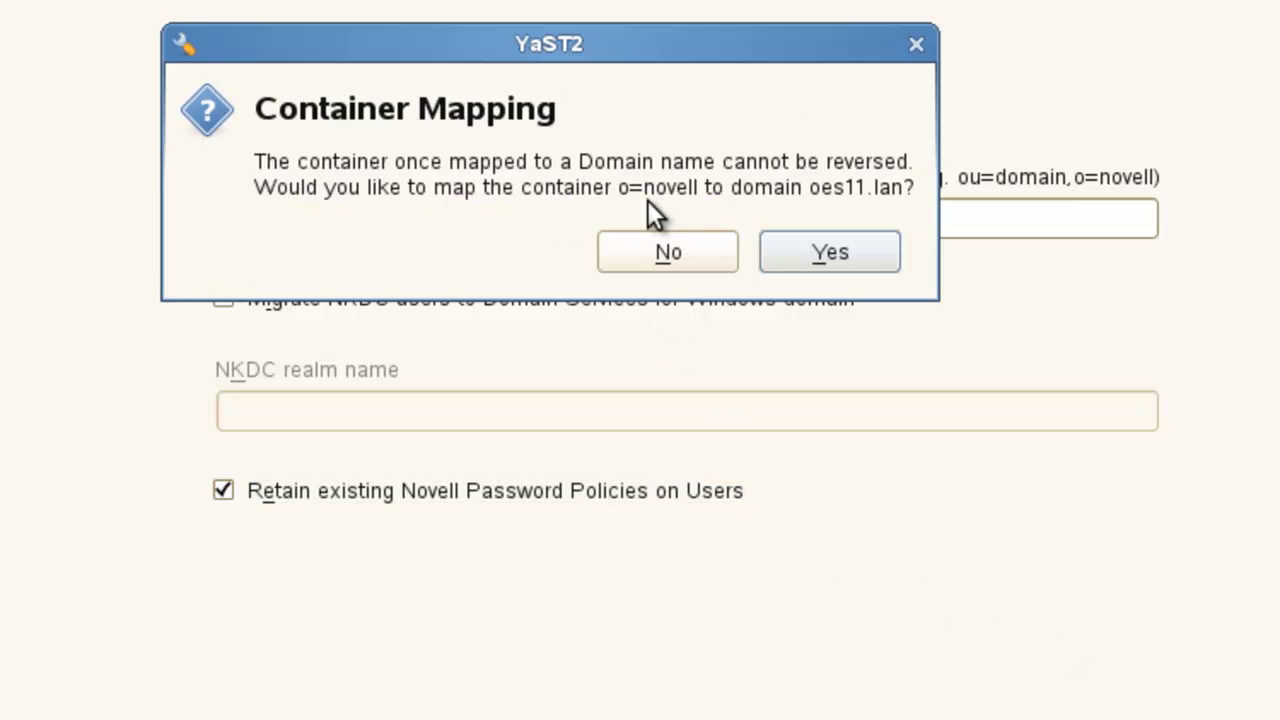
Confirm mapping o=novell to oes11.lan and acknowledge the Universal Password reminder.
click(825, 255)
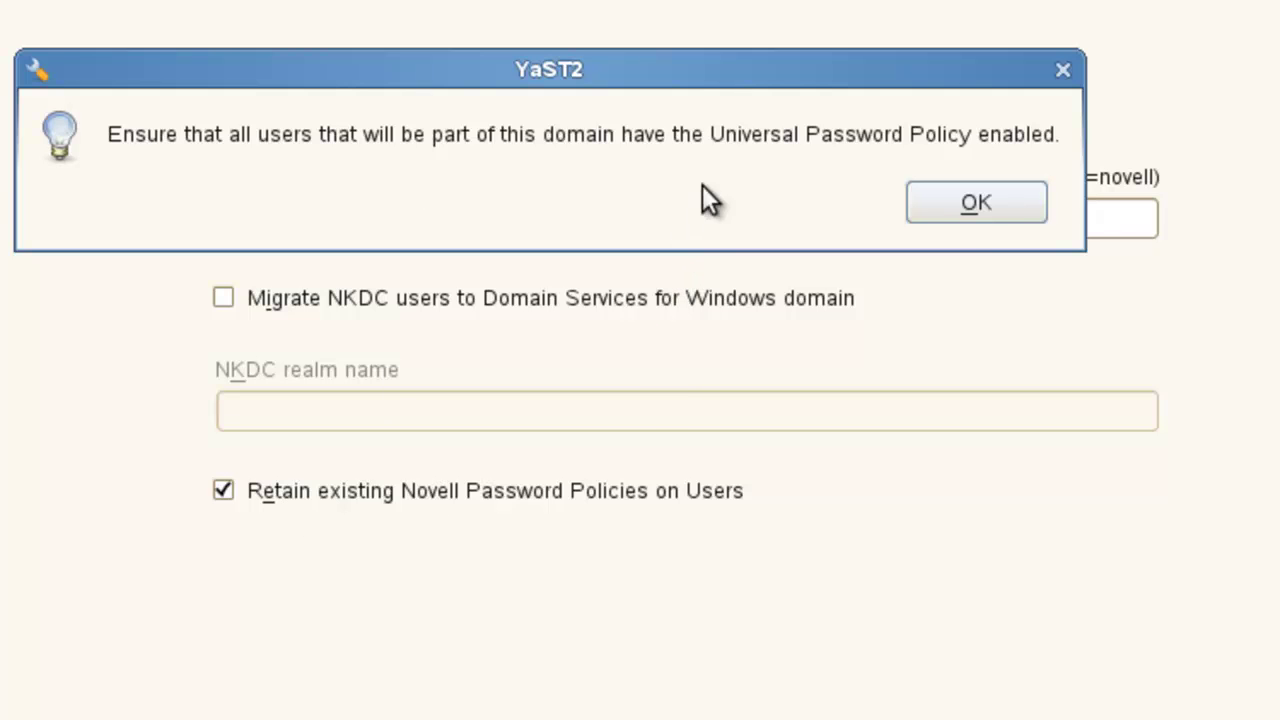
click(962, 208)
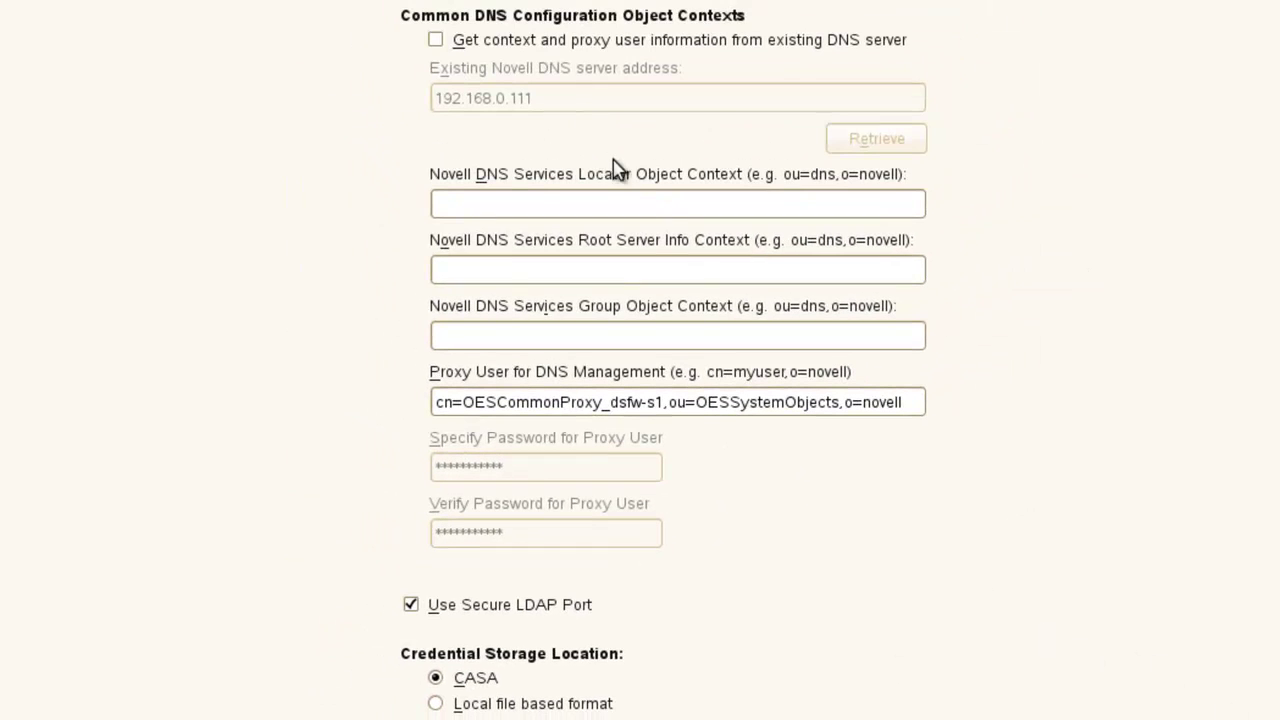
Retrieve DNS contexts and proxy user from the DNS server at 192.168.0.110.
click(550, 42)
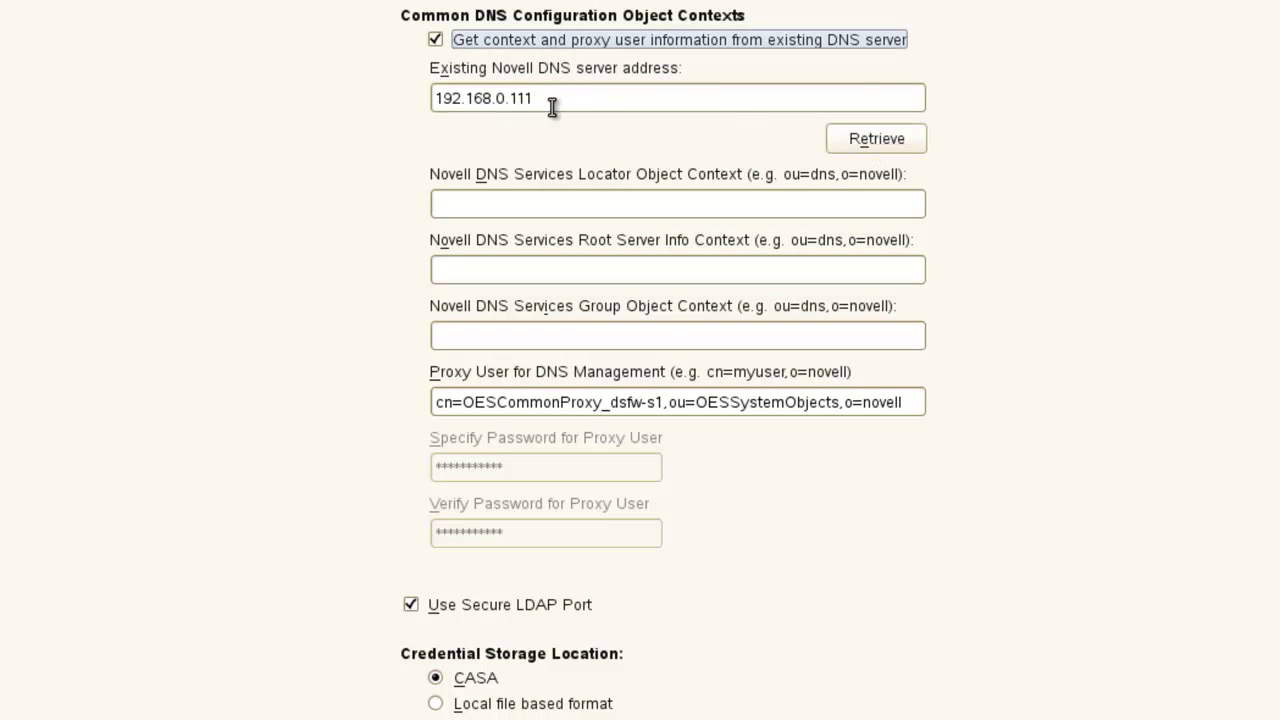
click(552, 100)
key(BackSpace)
text(0)
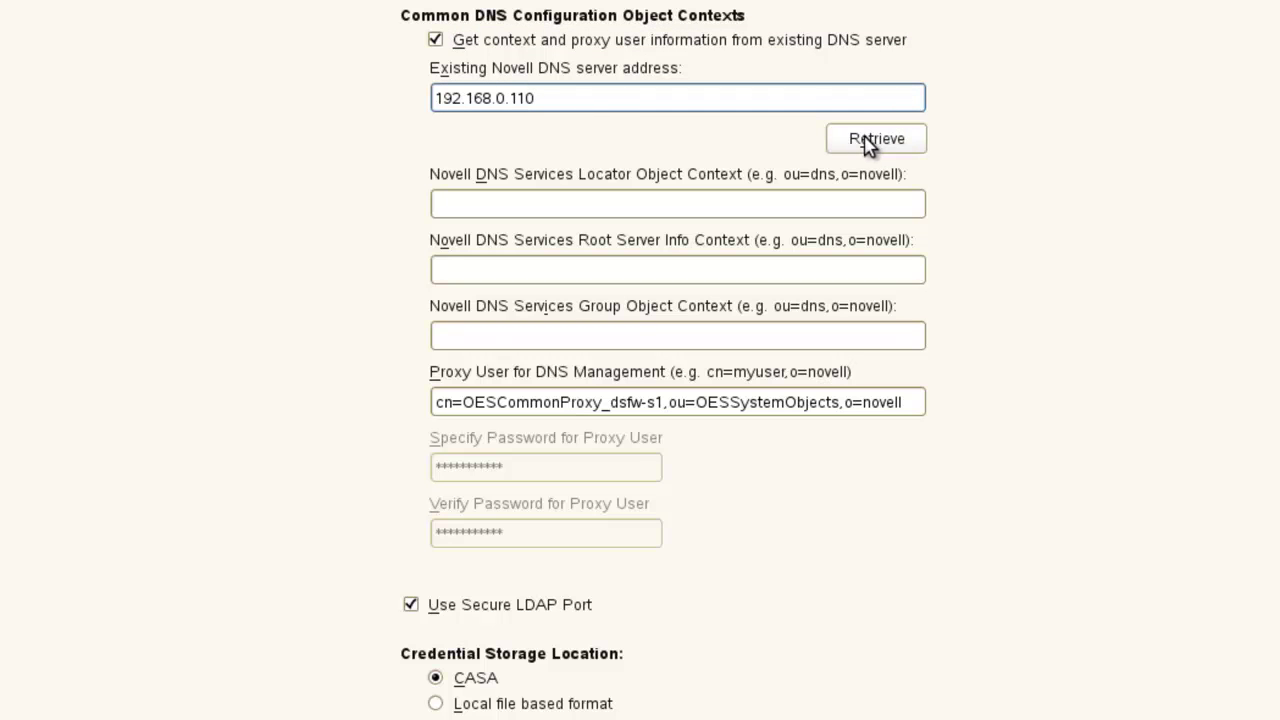
click(864, 138)
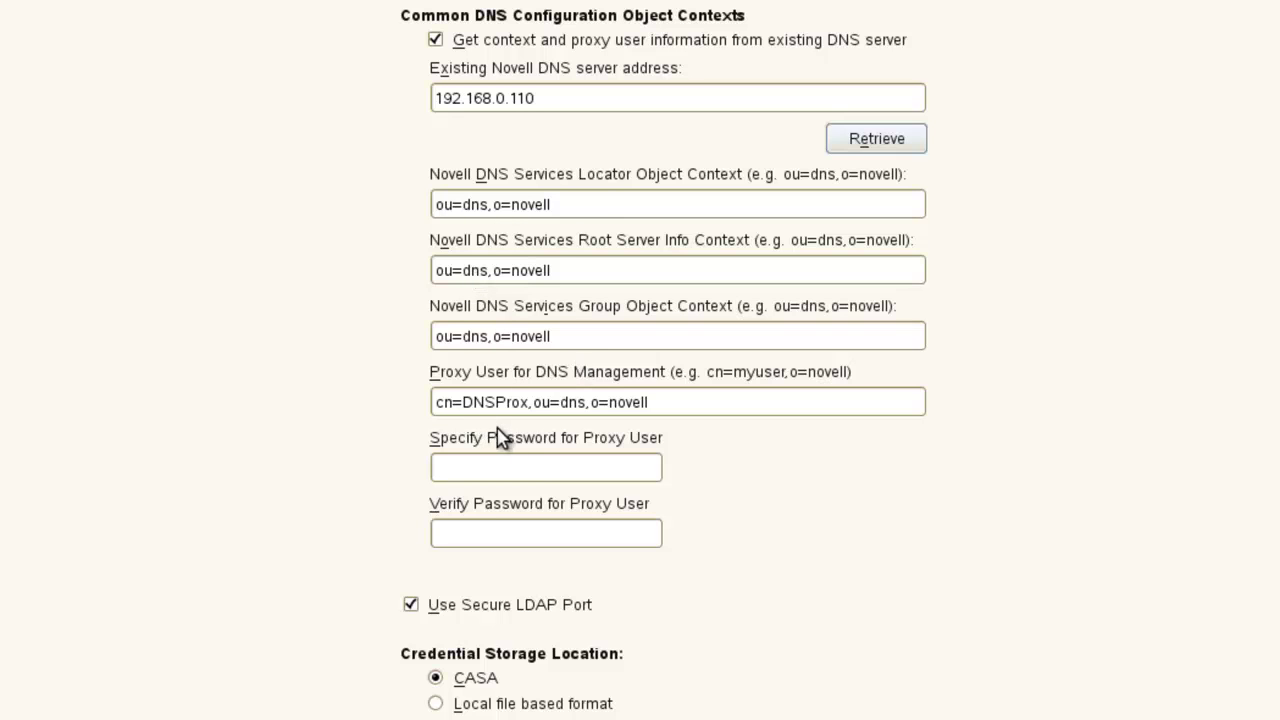
Enter and confirm the DNS proxy user's password.
click(531, 469)
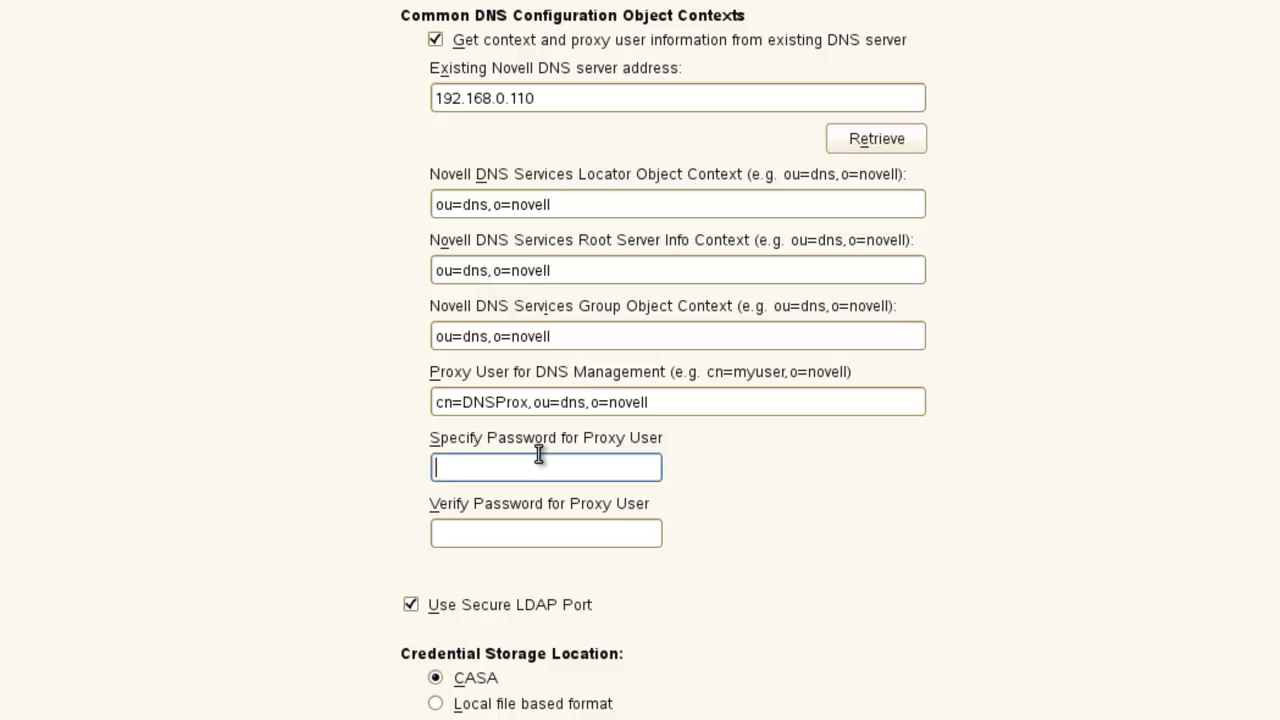
text(novell)
key(Tab)
text(novell)
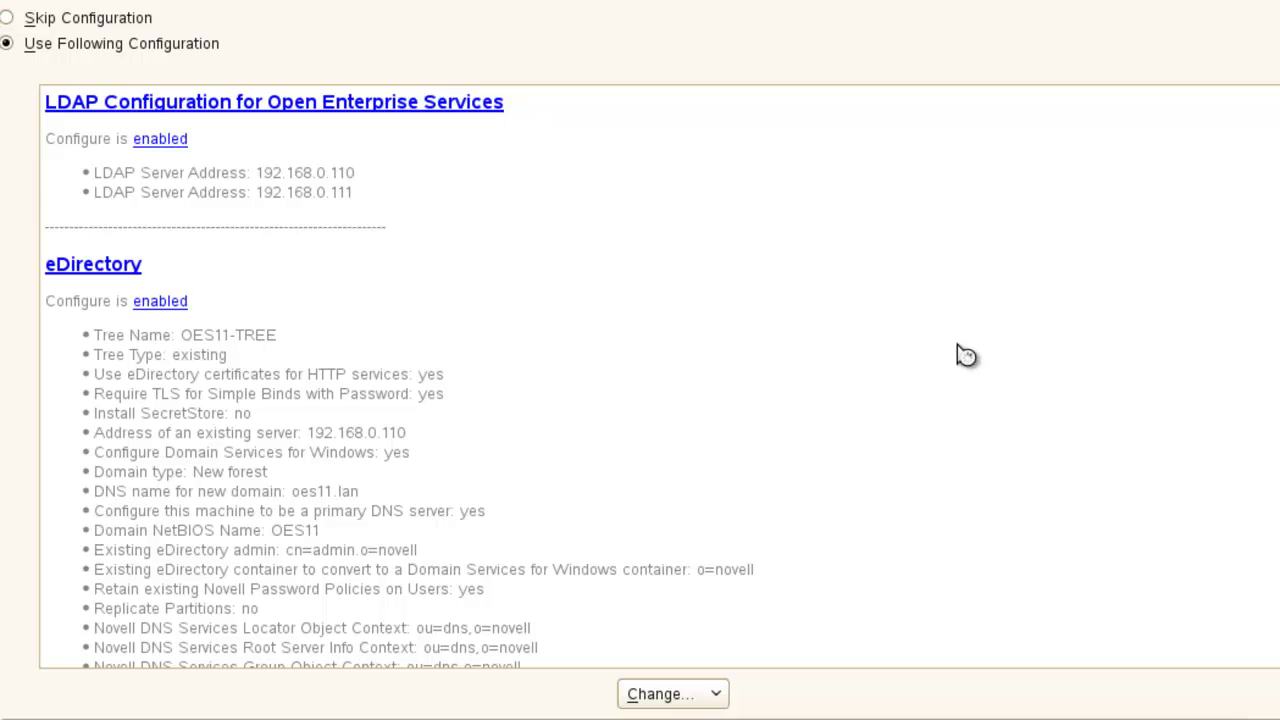
Scroll down the OES configuration summary and open the Linux User Management settings.
scroll(963, 355, down, 5)
scroll(963, 355, down, 12)
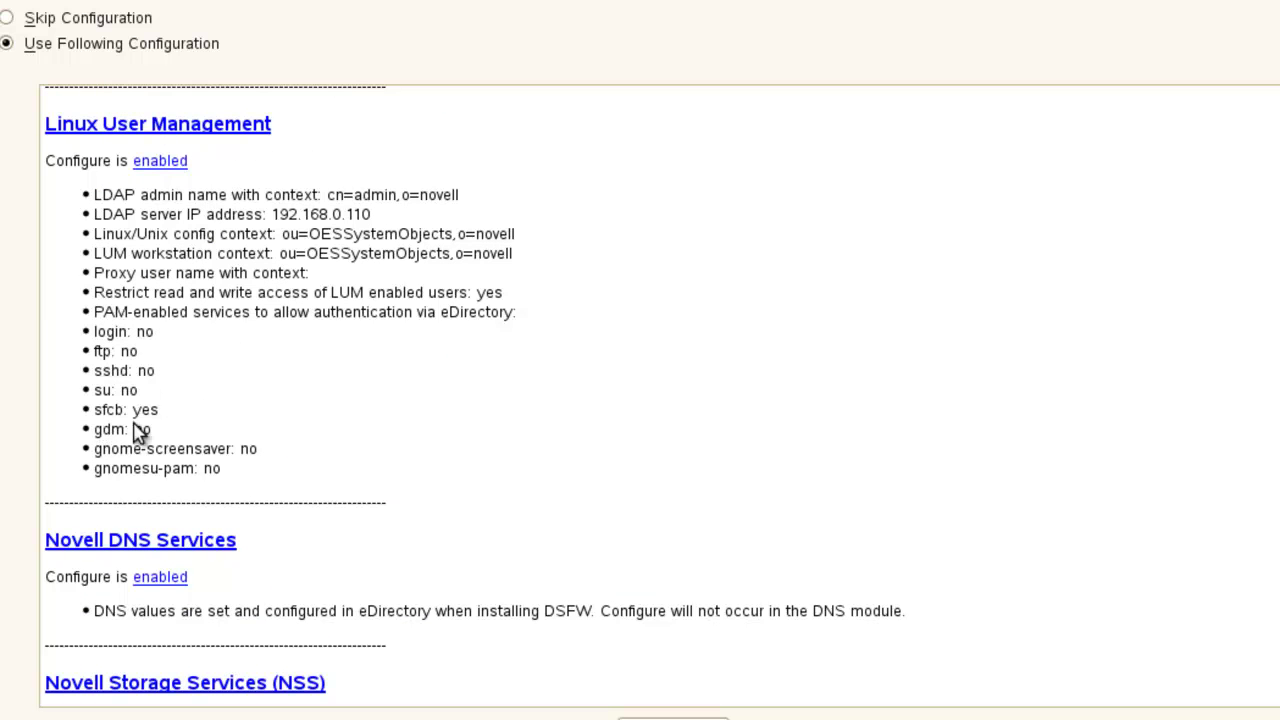
click(203, 127)
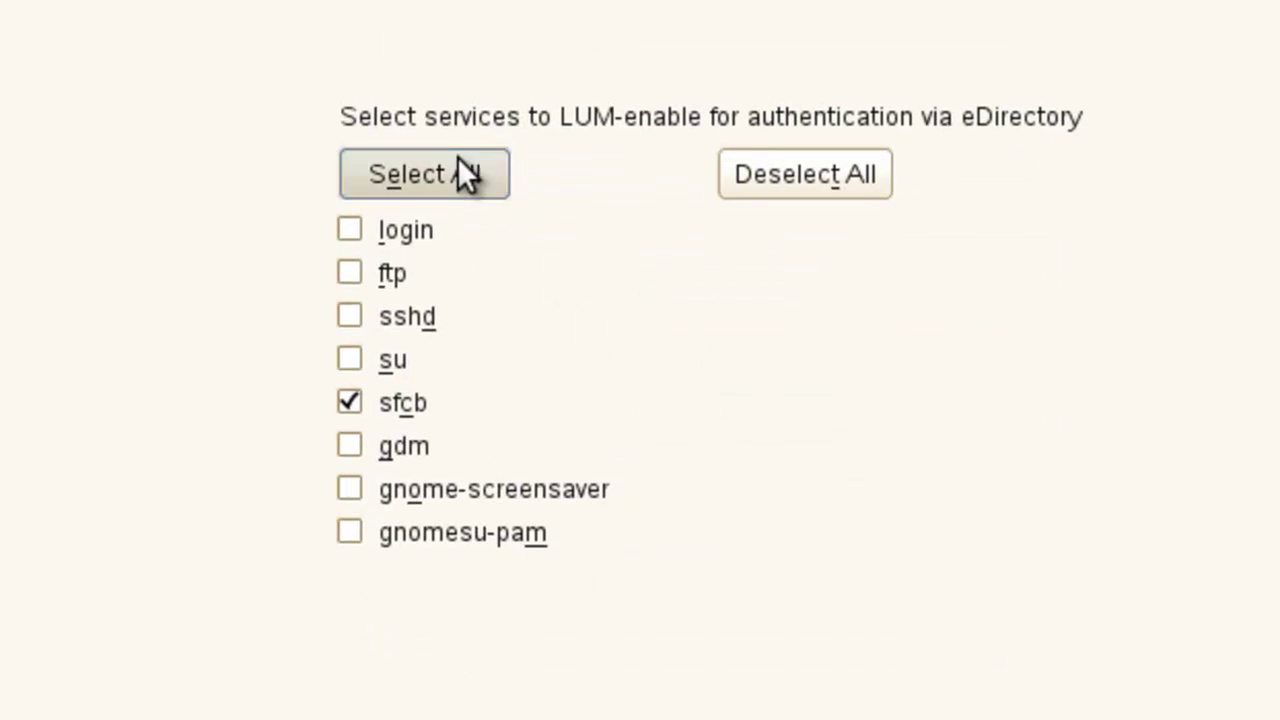
Enable all eight listed services, login through gnomesu-pam, for eDirectory authentication.
click(457, 162)
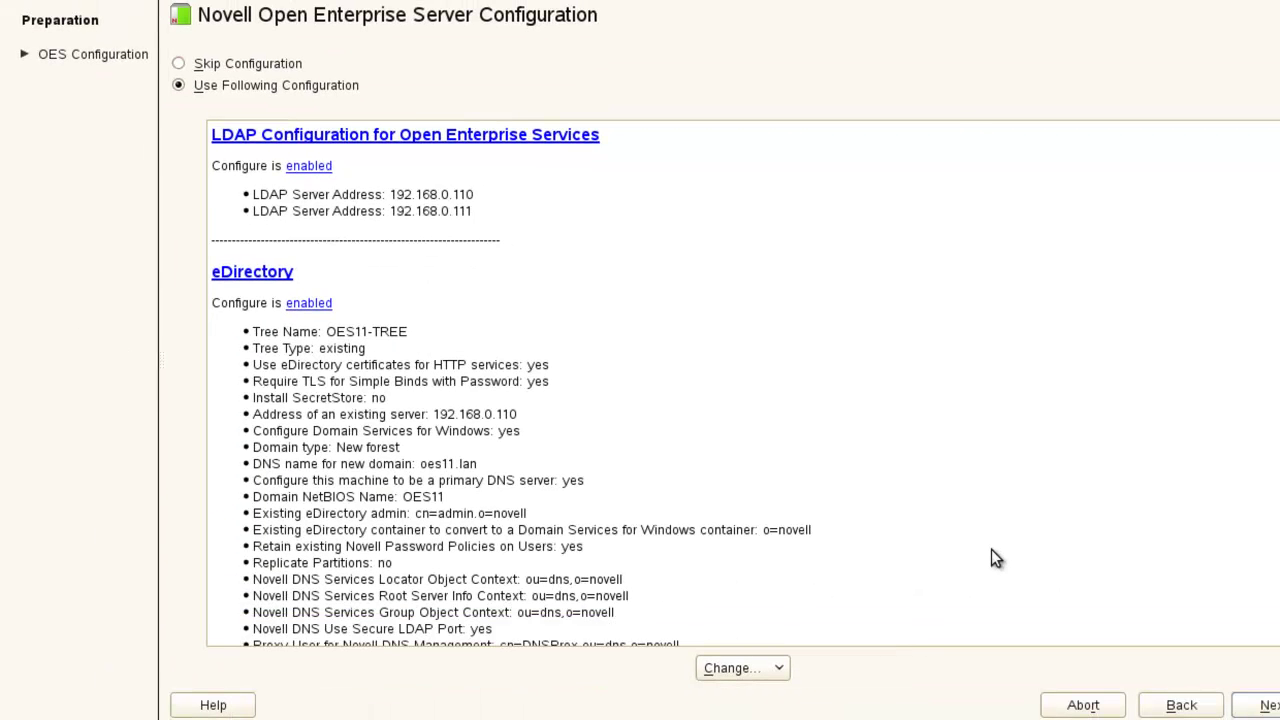
Review the OES configuration summary and start writing the settings.
scroll(790, 396, down, 10)
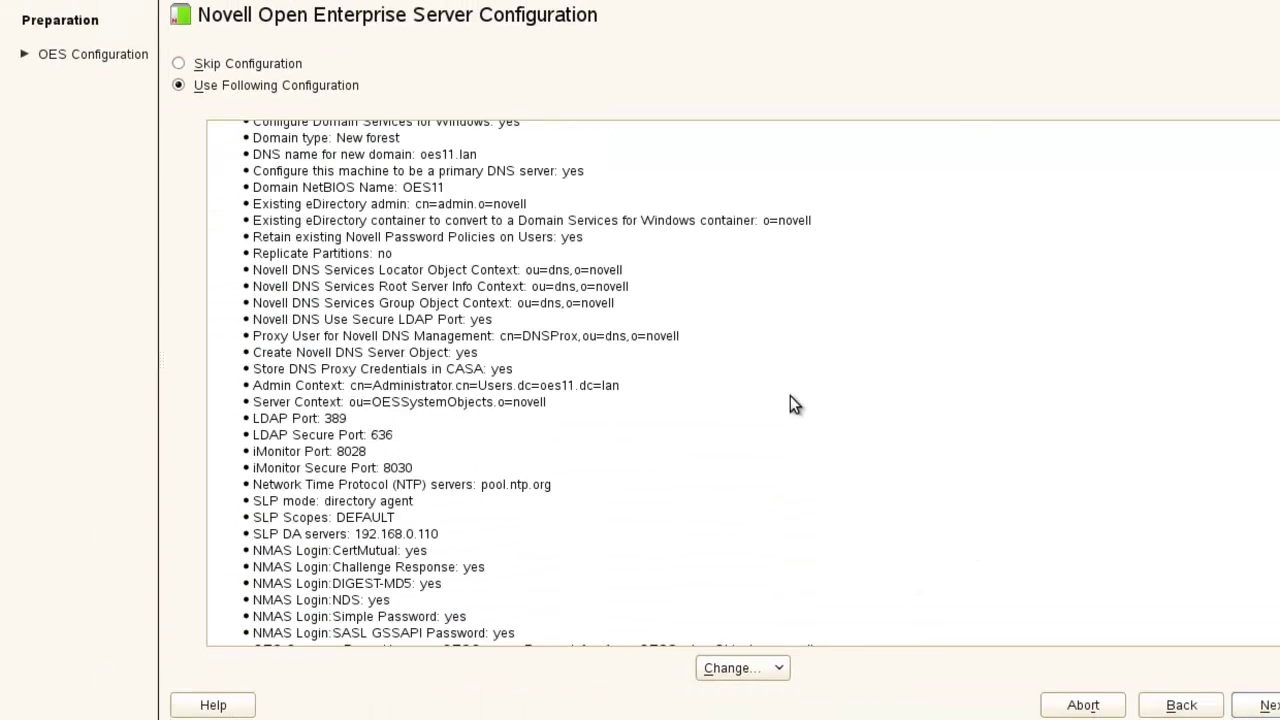
scroll(790, 397, down, 10)
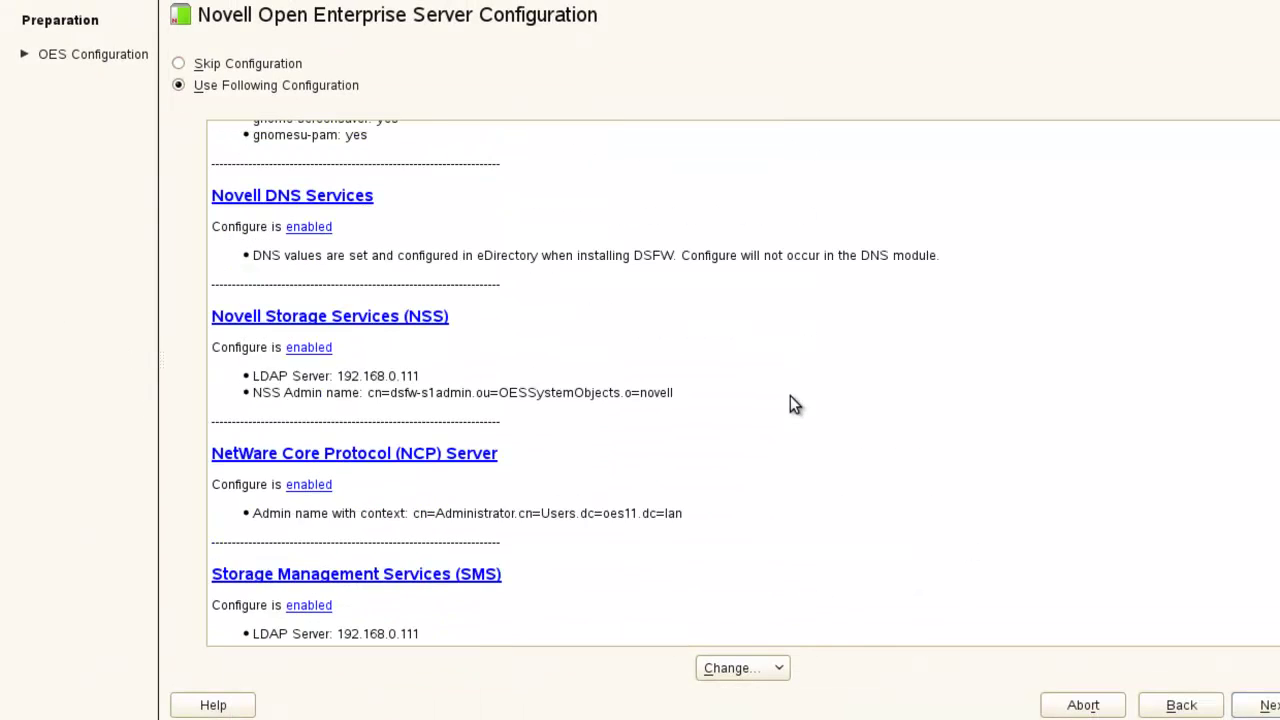
scroll(792, 405, down, 1)
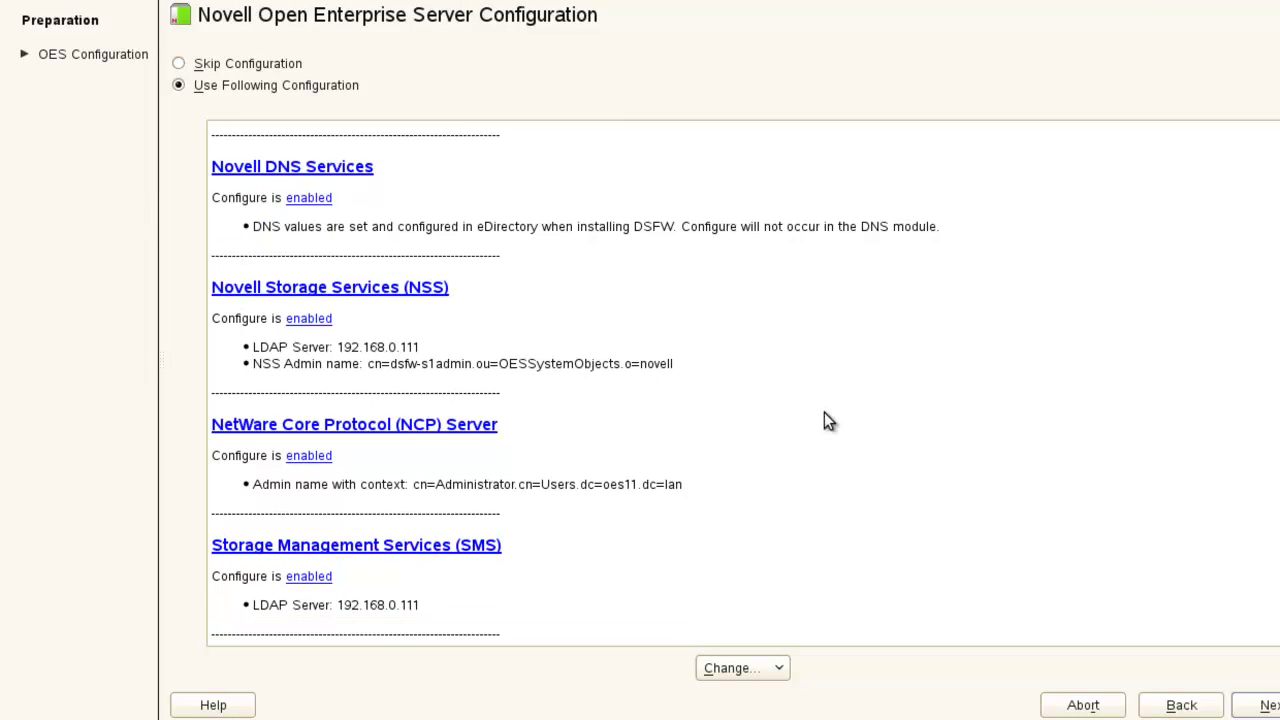
scroll(824, 412, up, 15)
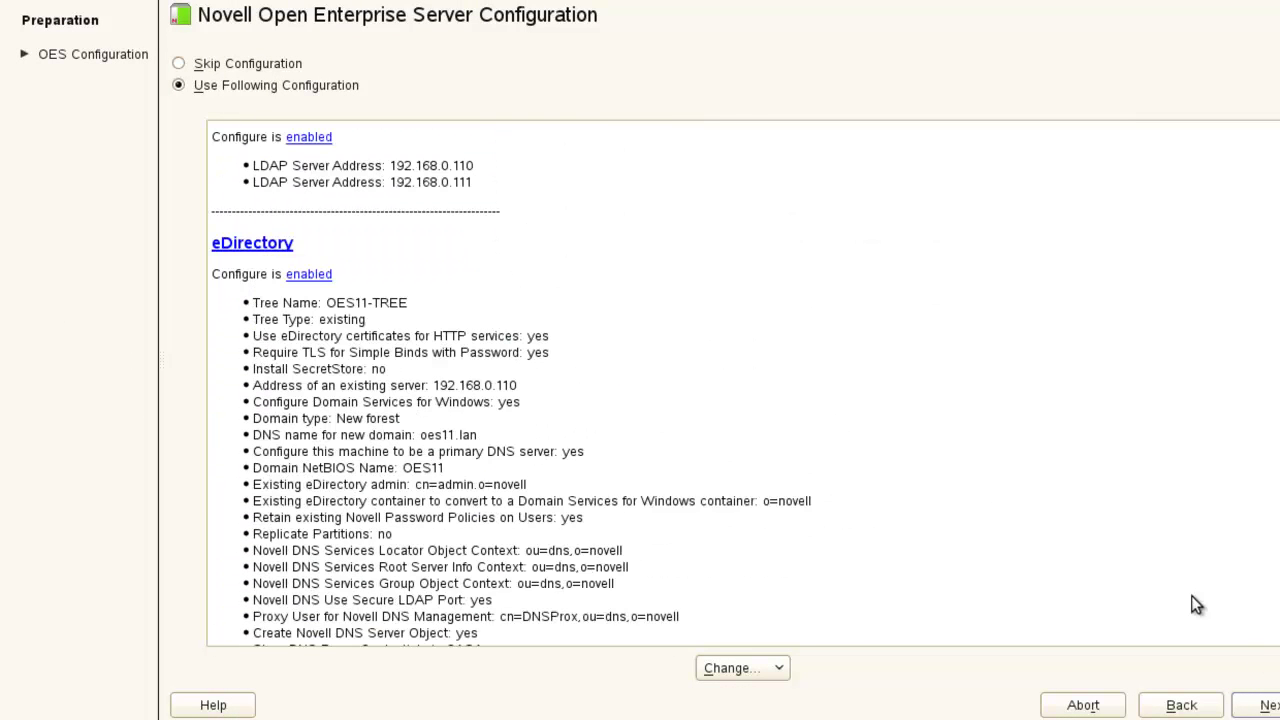
click(1258, 705)
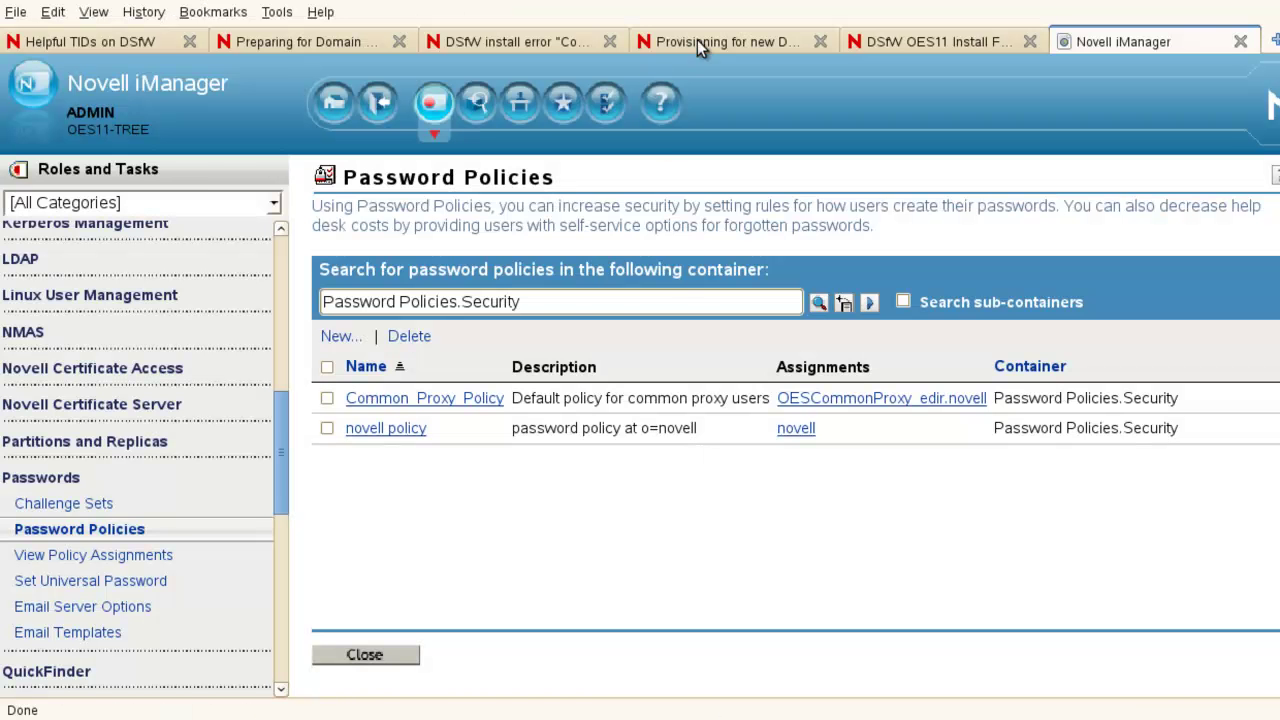
Bring up the 'DSfW install error' article (TID 7010075) and scroll to its Resolution.
click(697, 40)
click(532, 42)
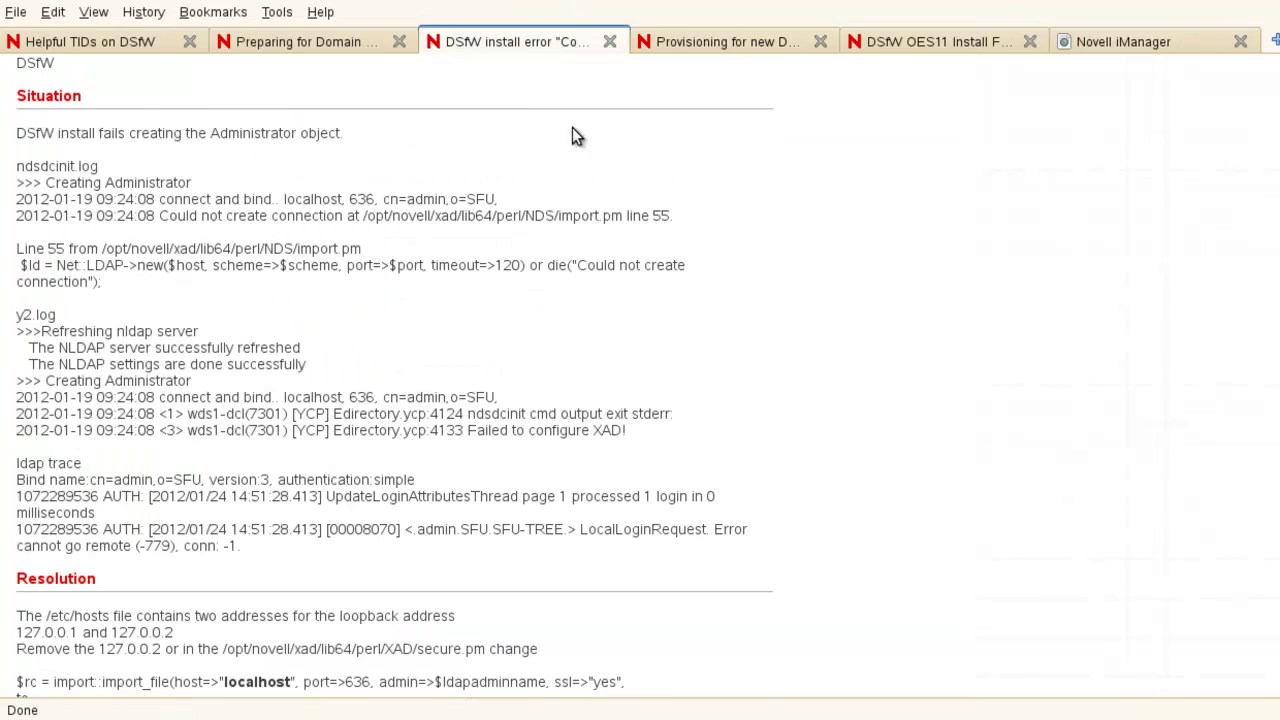
scroll(625, 291, up, 4)
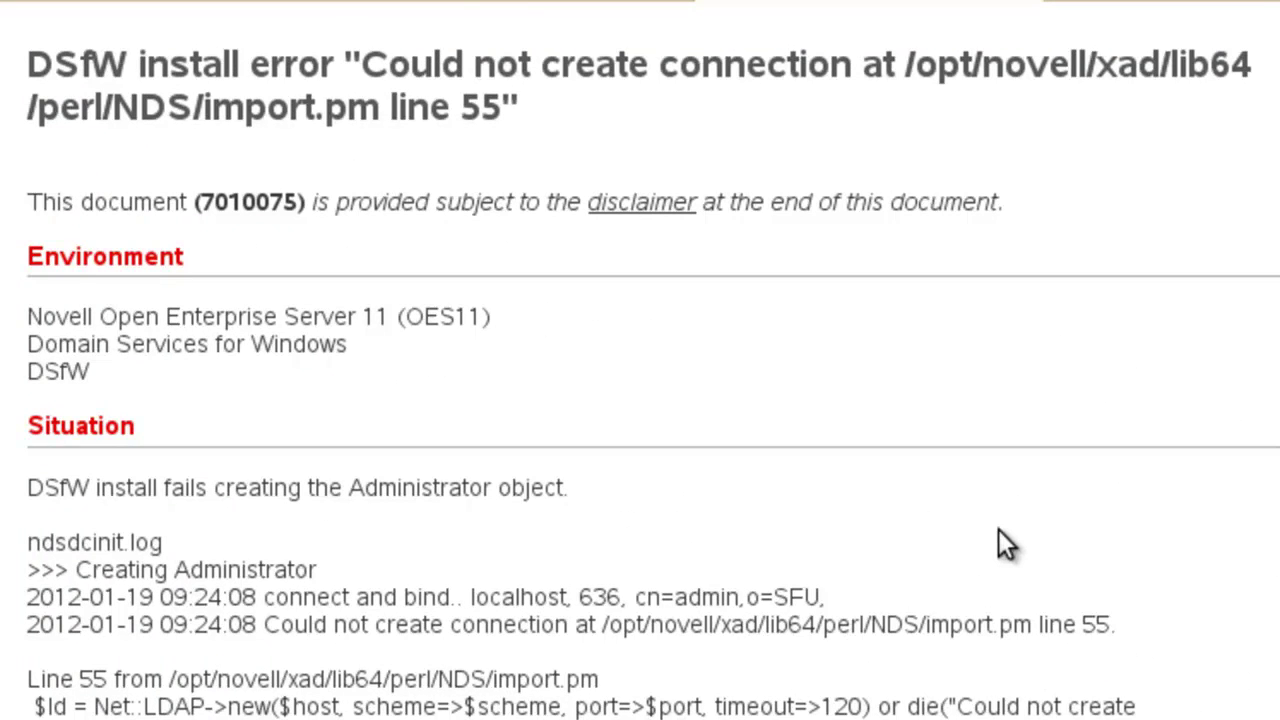
scroll(998, 529, down, 8)
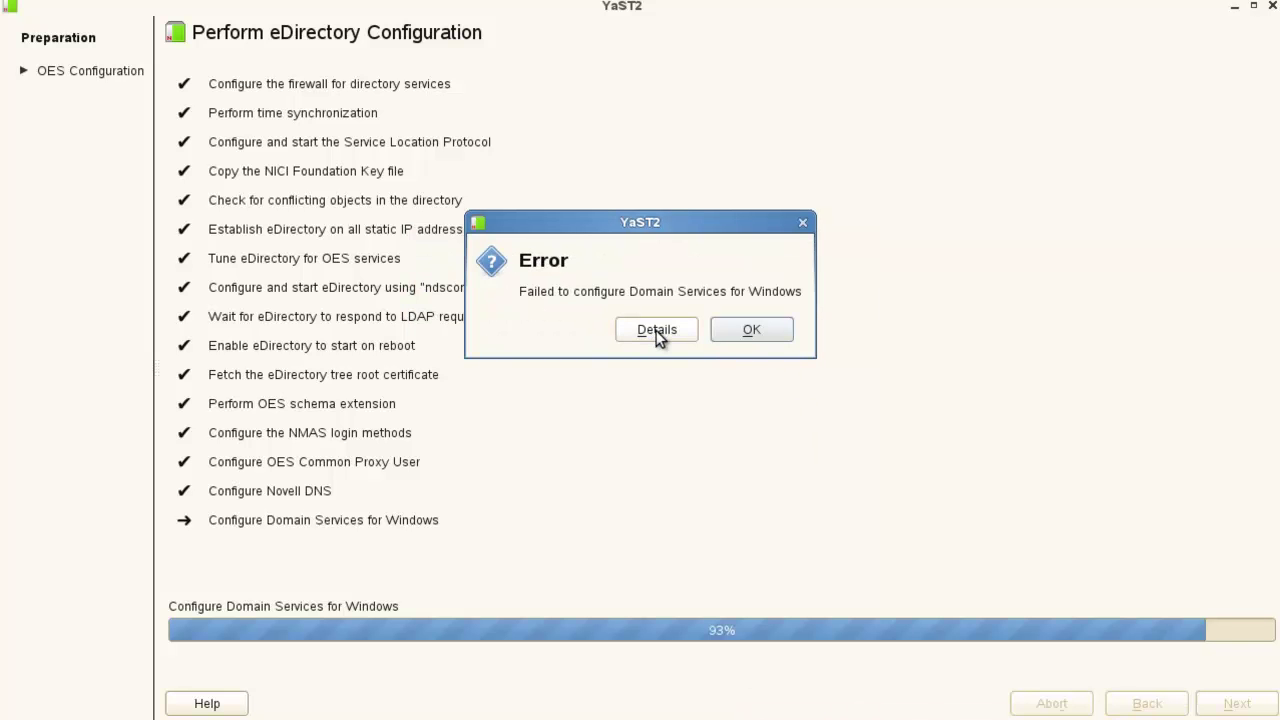
Show the DSfW failure details and scroll the log to the Creating Administrator localhost connection.
click(657, 335)
scroll(1000, 390, down, 6)
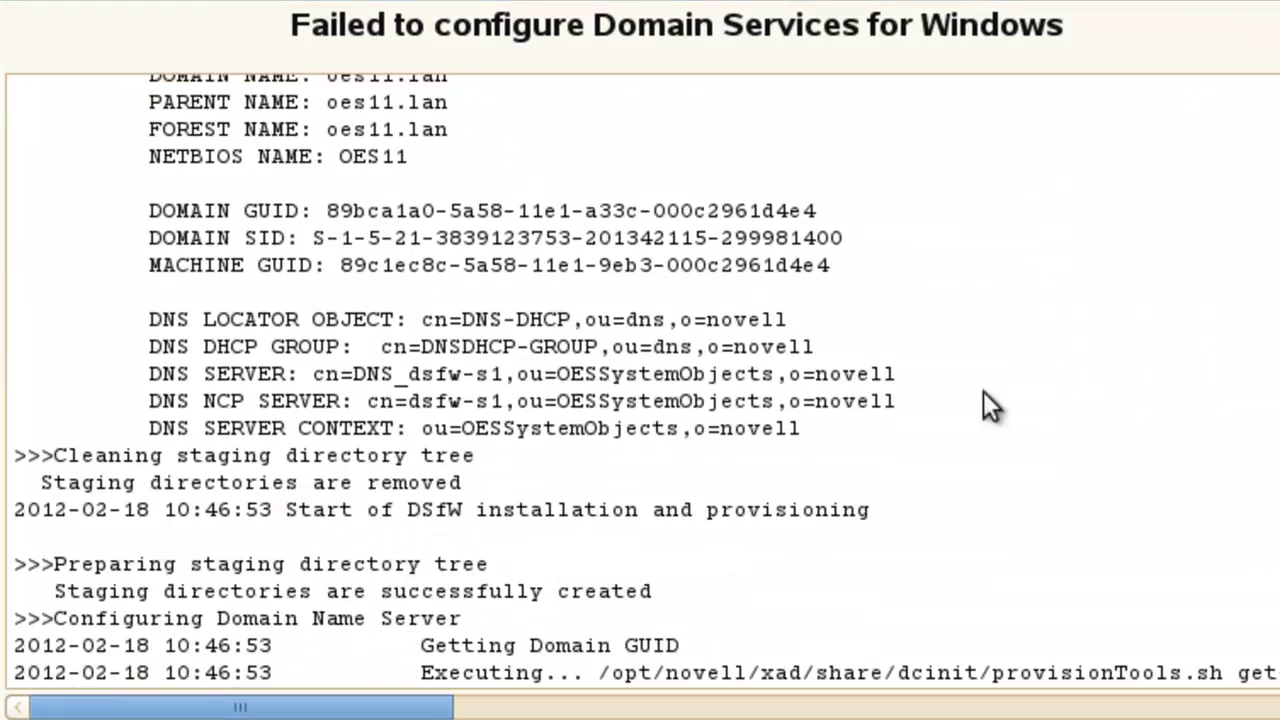
scroll(640, 385, down, 20)
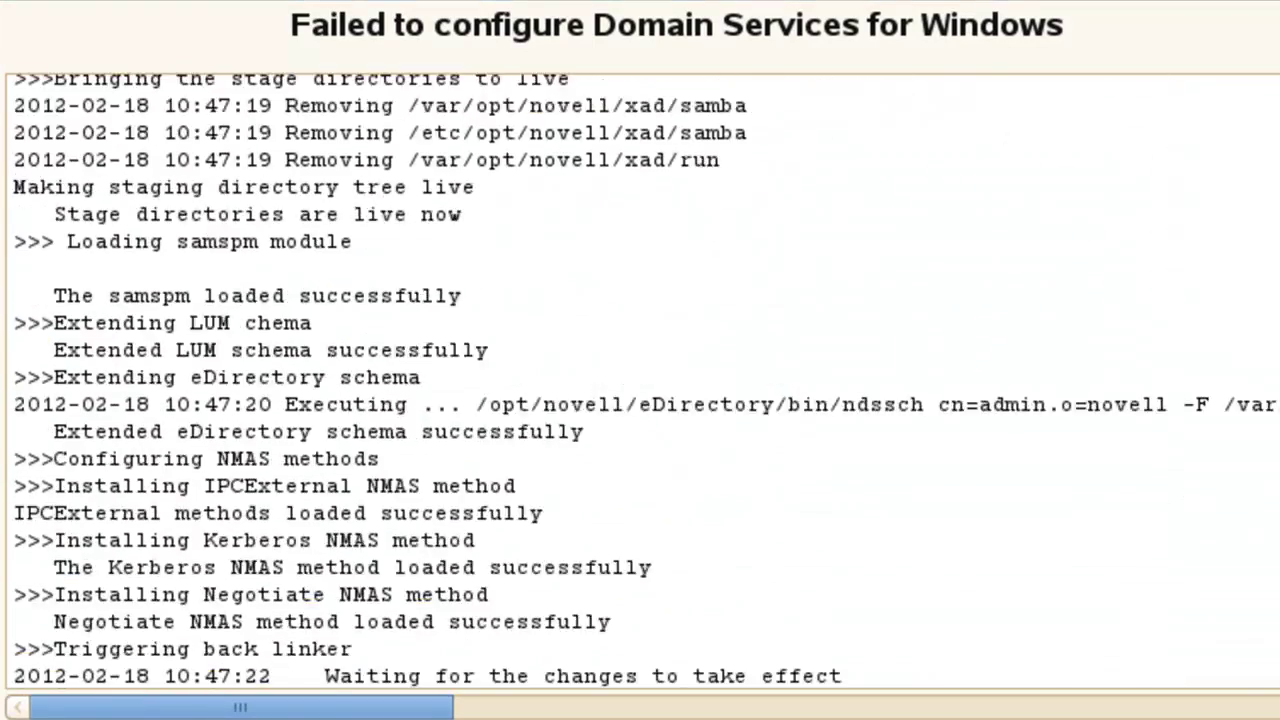
scroll(640, 385, down, 1)
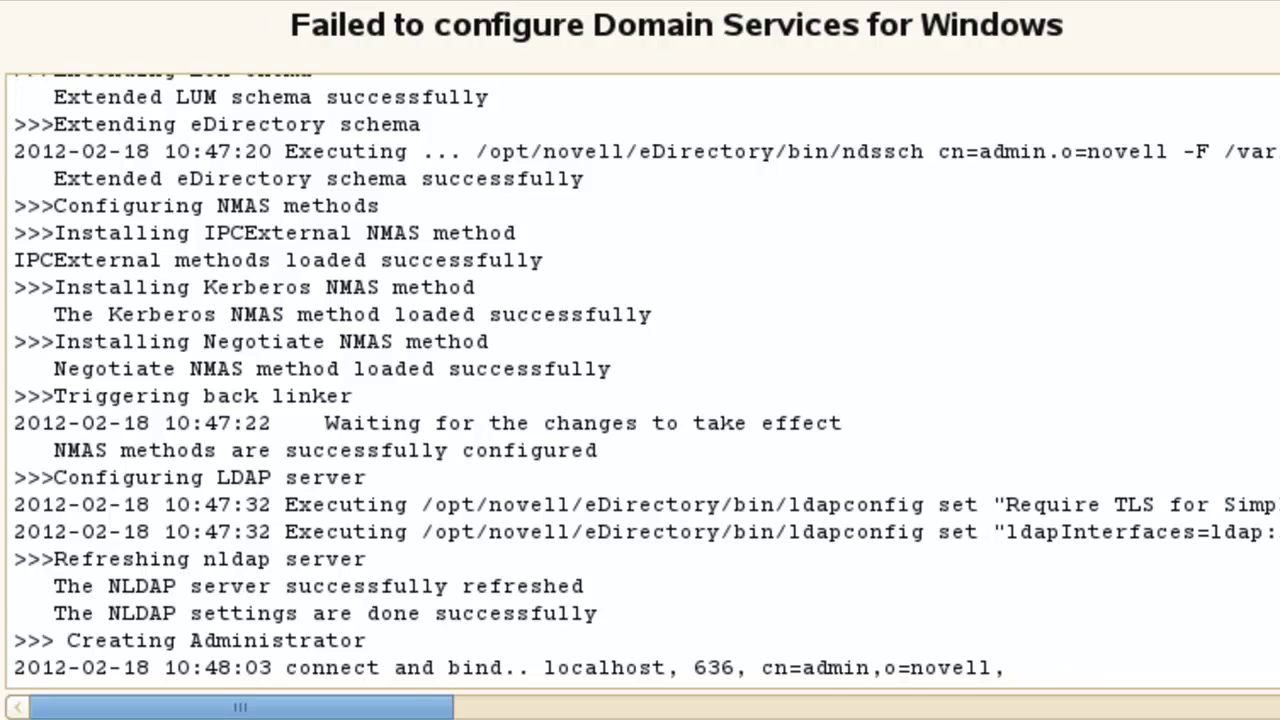
scroll(640, 380, up, 8)
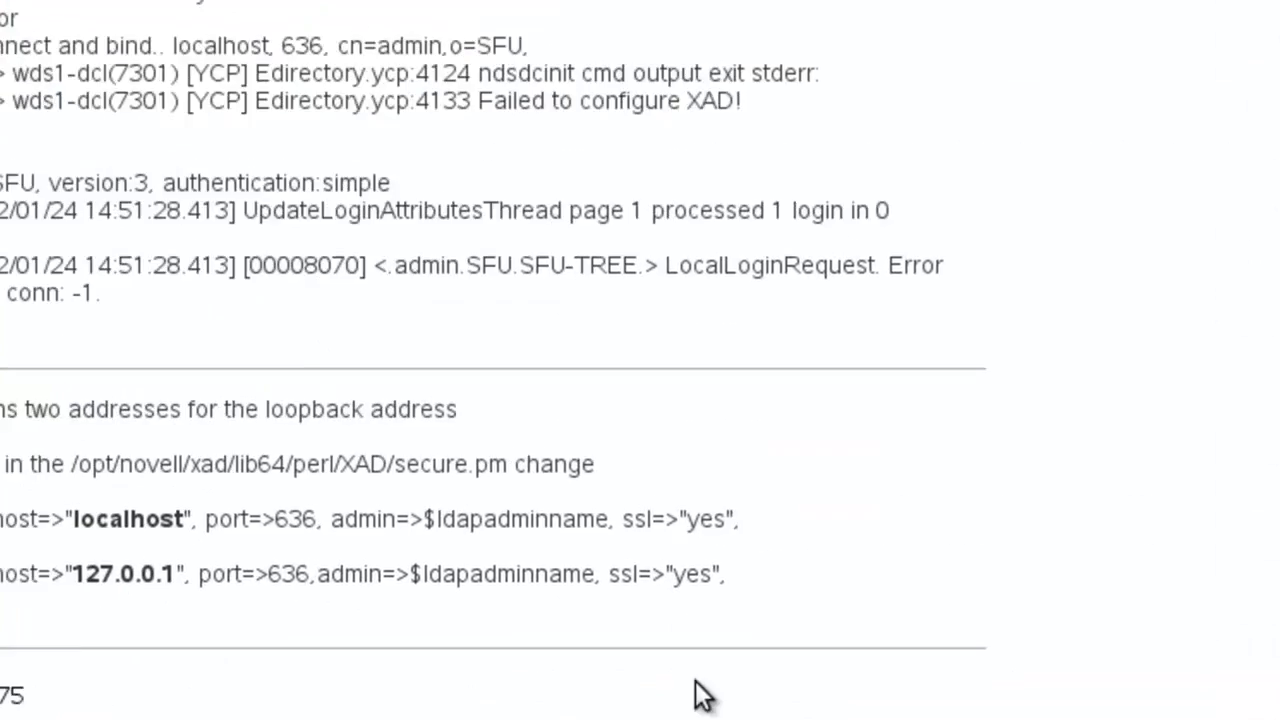
Scroll the TID to its Resolution: secure.pm should use 127.0.0.1 instead of localhost.
scroll(1011, 440, up, 10)
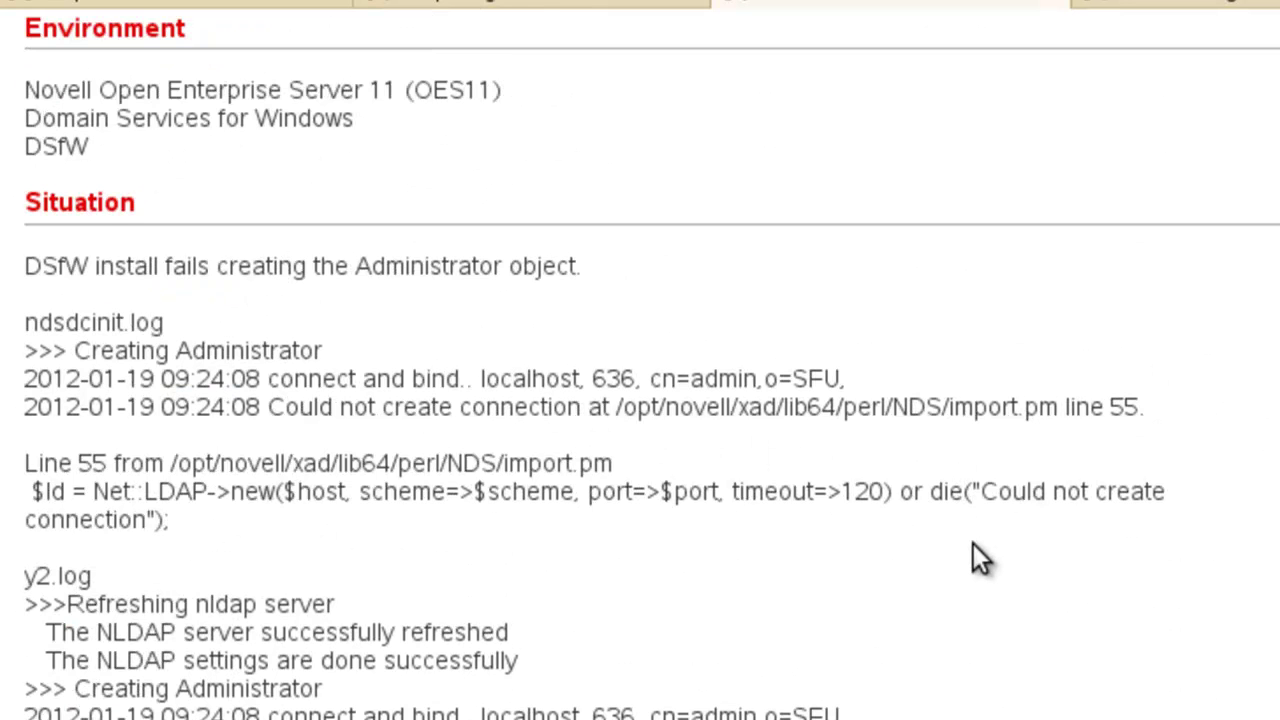
scroll(978, 557, down, 1)
scroll(978, 557, down, 7)
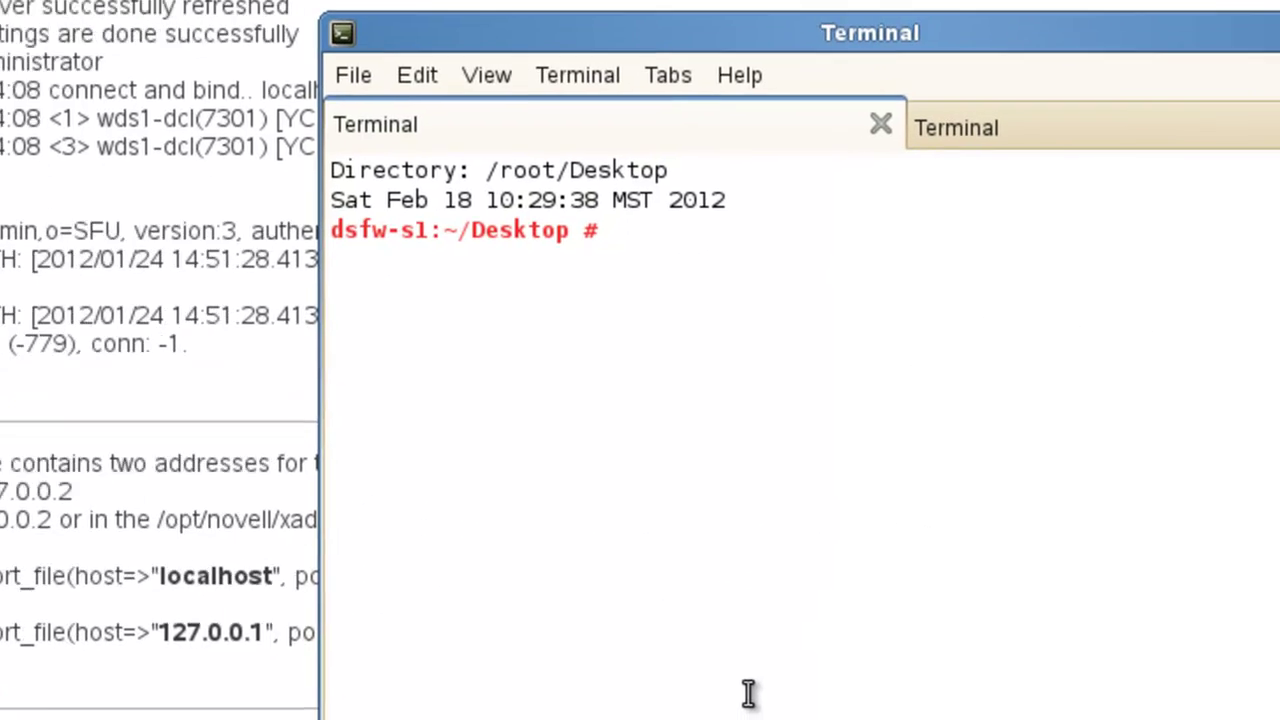
Open /opt/novell/xad/lib64/perl/XAD/secure.pm in vi and jump to the localhost host entry.
text(vi /opt/novell/xad/lib64/perl/XAD/secure.pm)
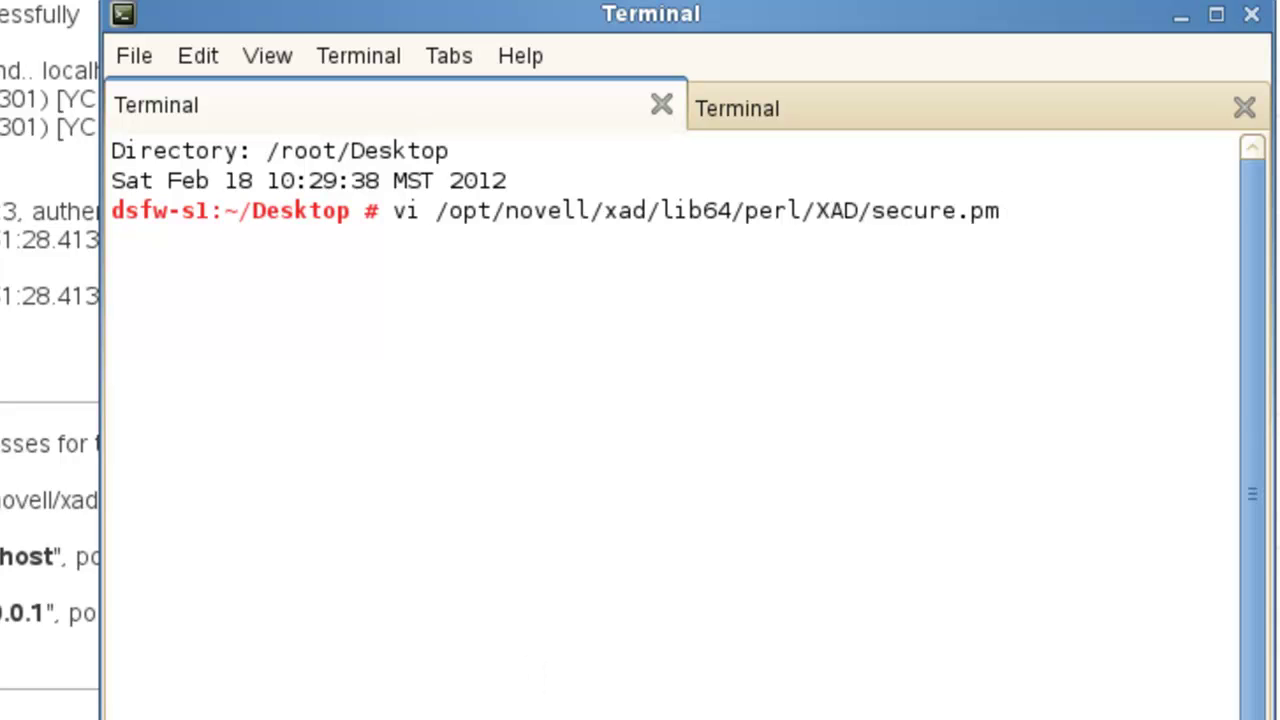
key(Return)
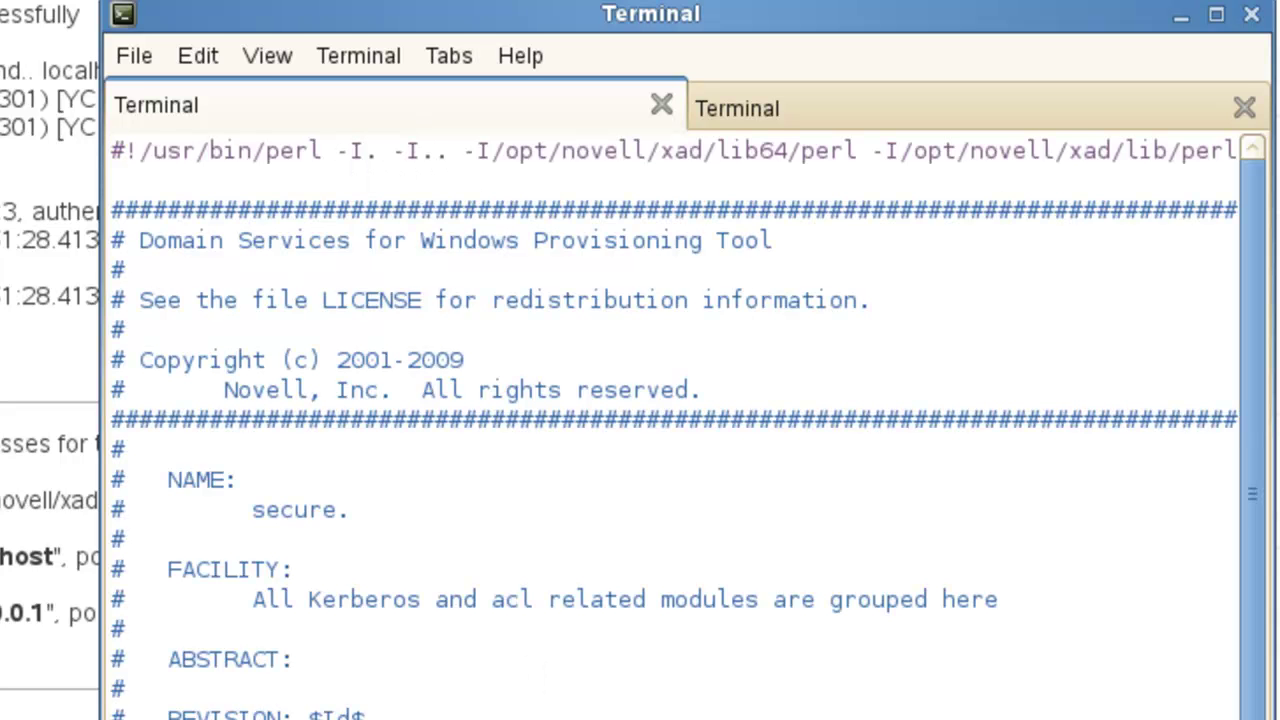
text(/localhost)
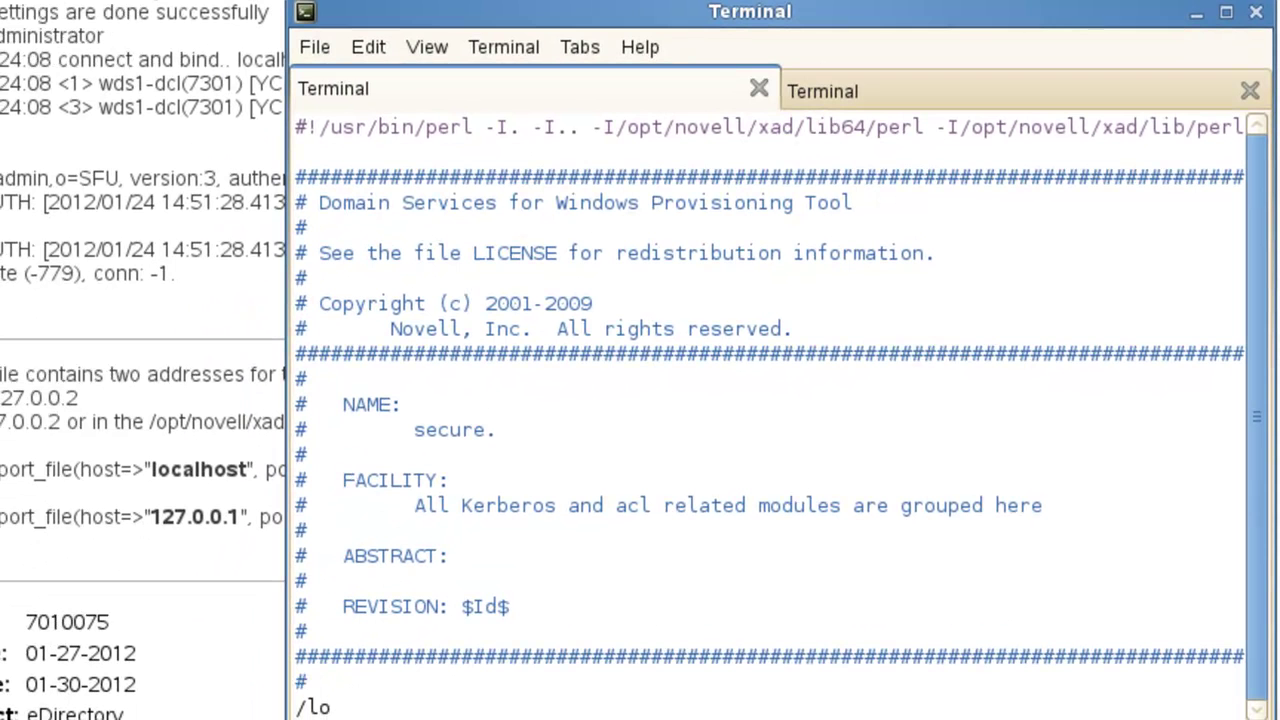
key(Return)
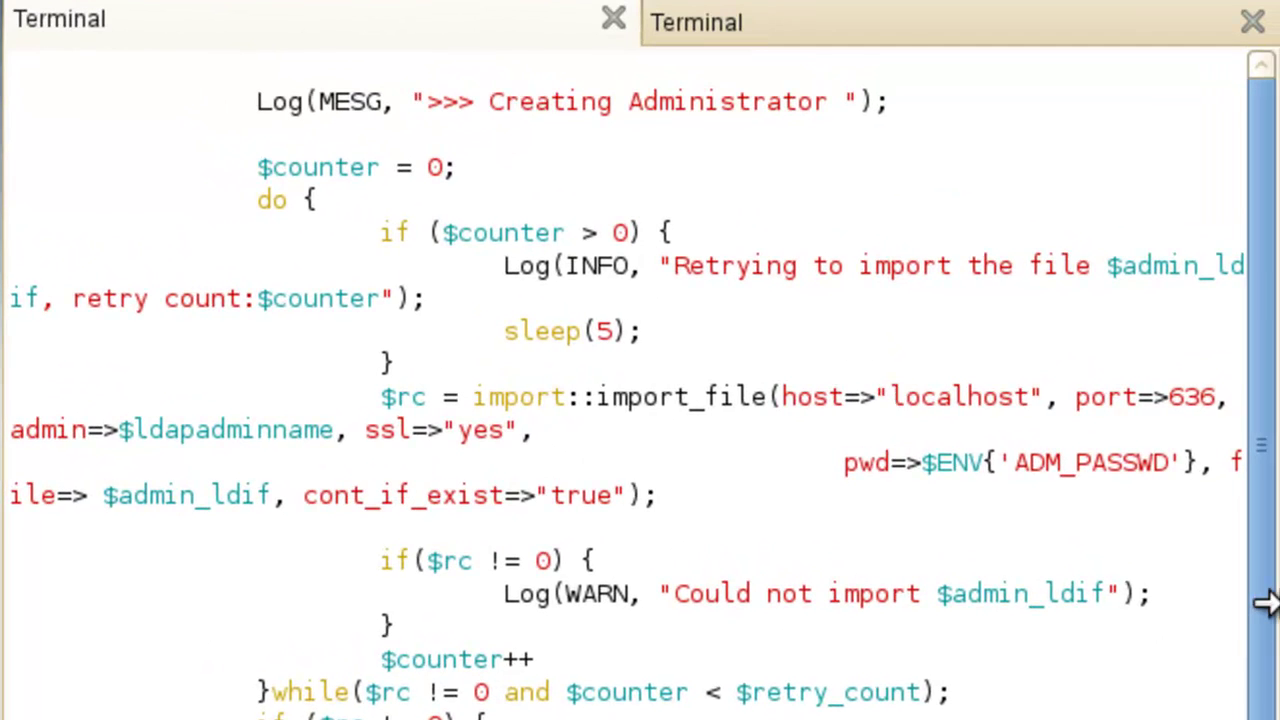
drag(1265, 600, 1279, 600)
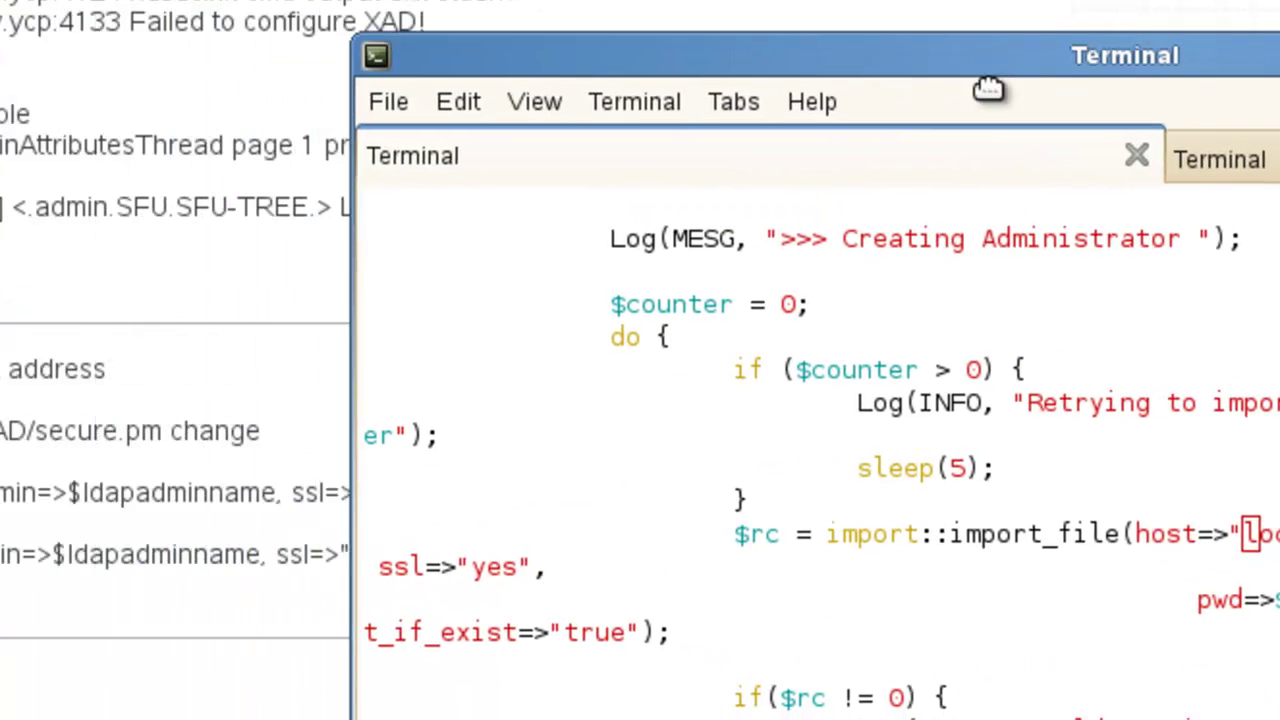
drag(988, 88, 549, 63)
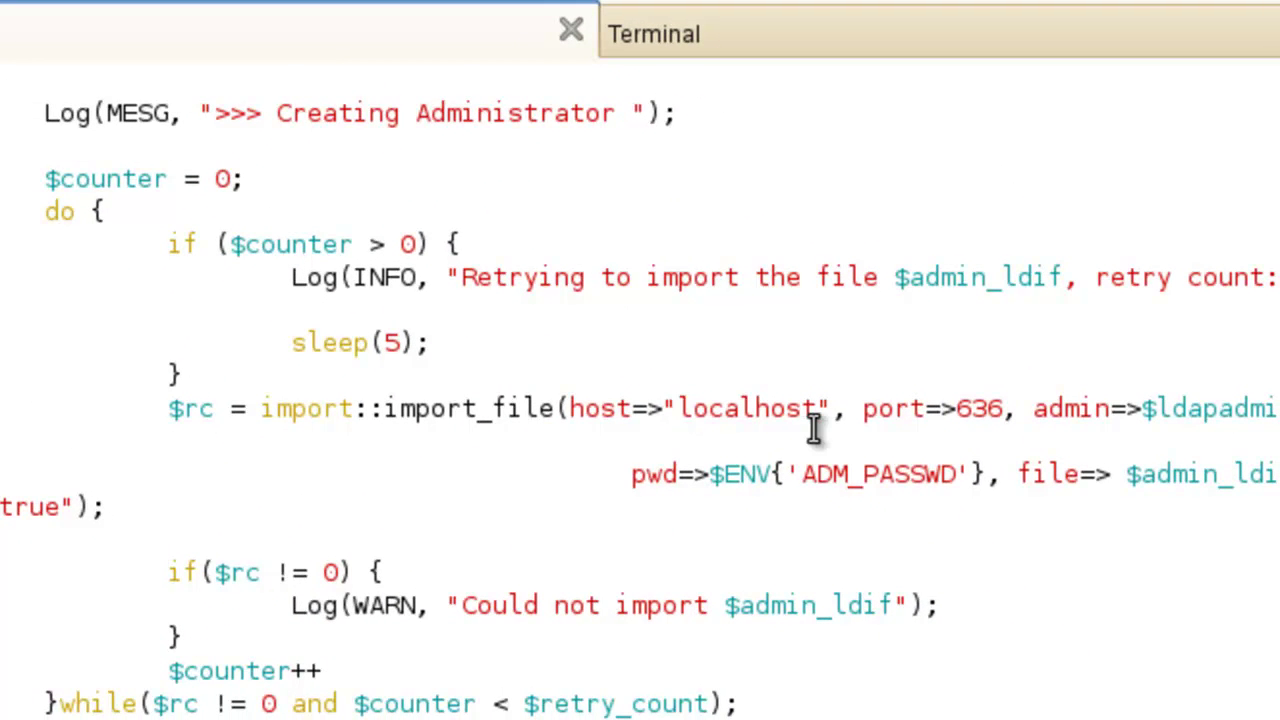
Change the import_file host from localhost to "127.0.0.1" and save secure.pm with :wq.
key(x)
key(x)
key(x)
key(x)
key(x)
key(x)
key(x)
key(x)
key(x)
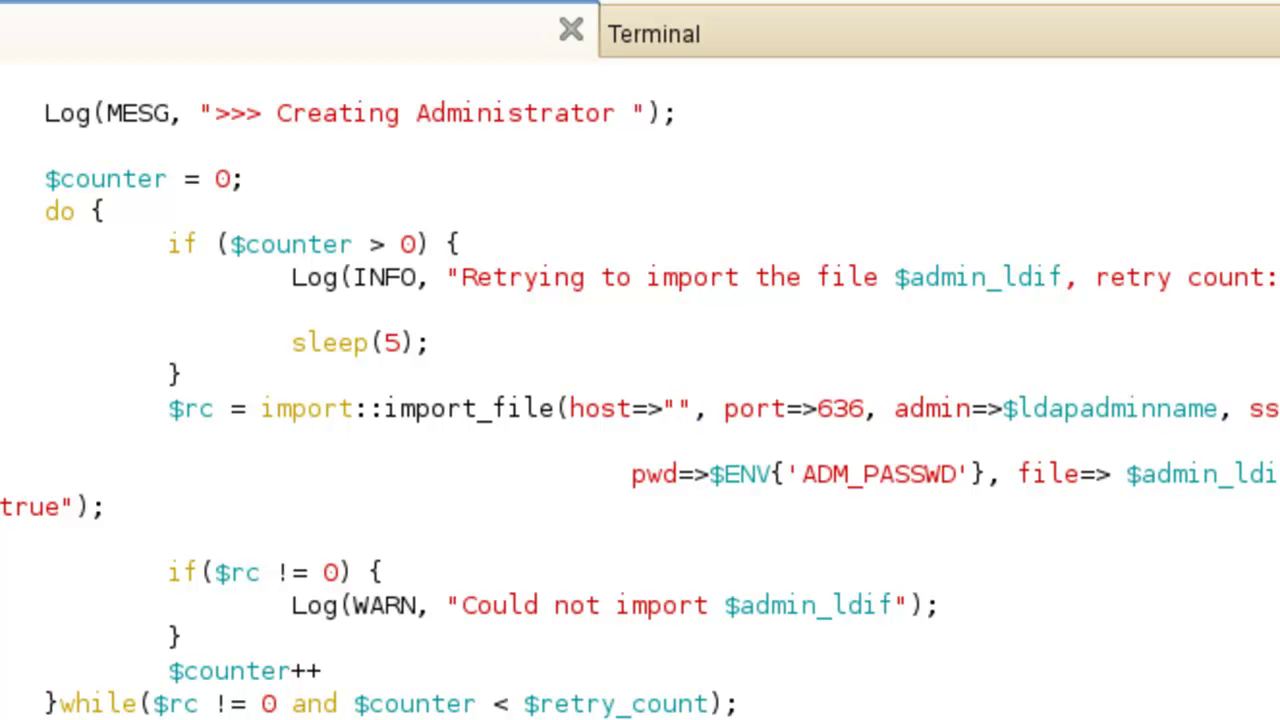
text(ile(host=>"127.)
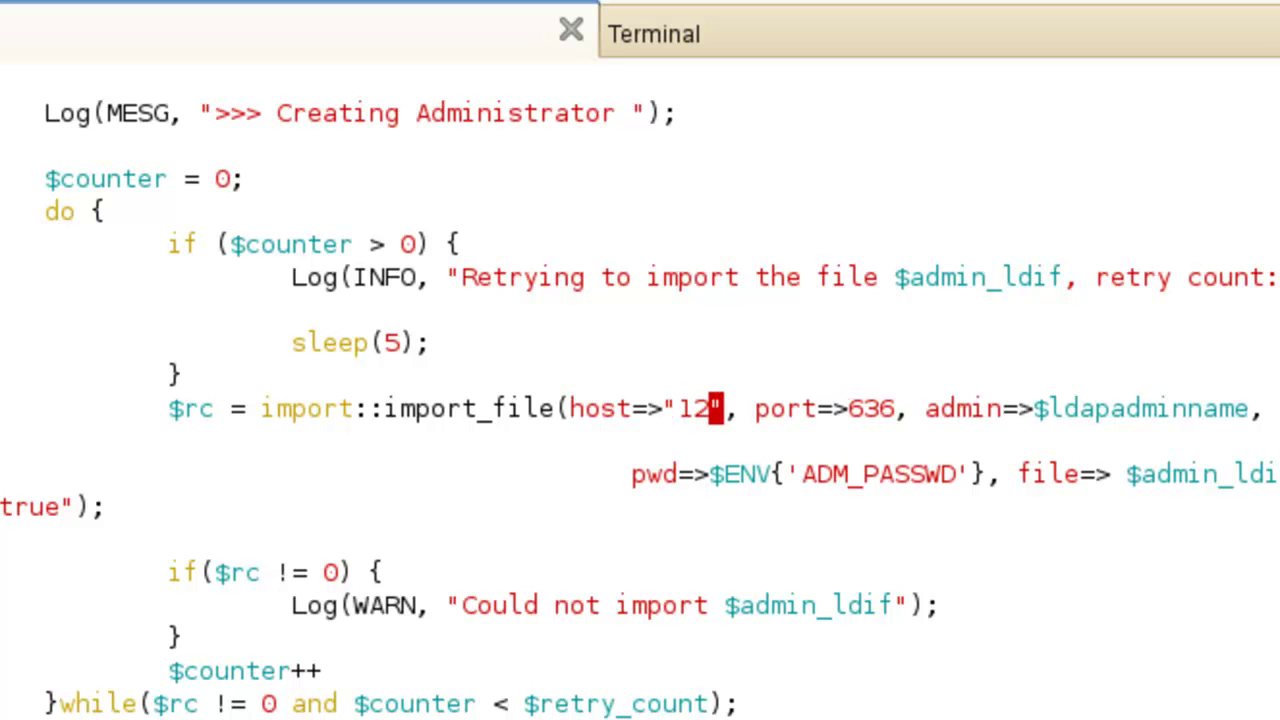
text(0.0.1)
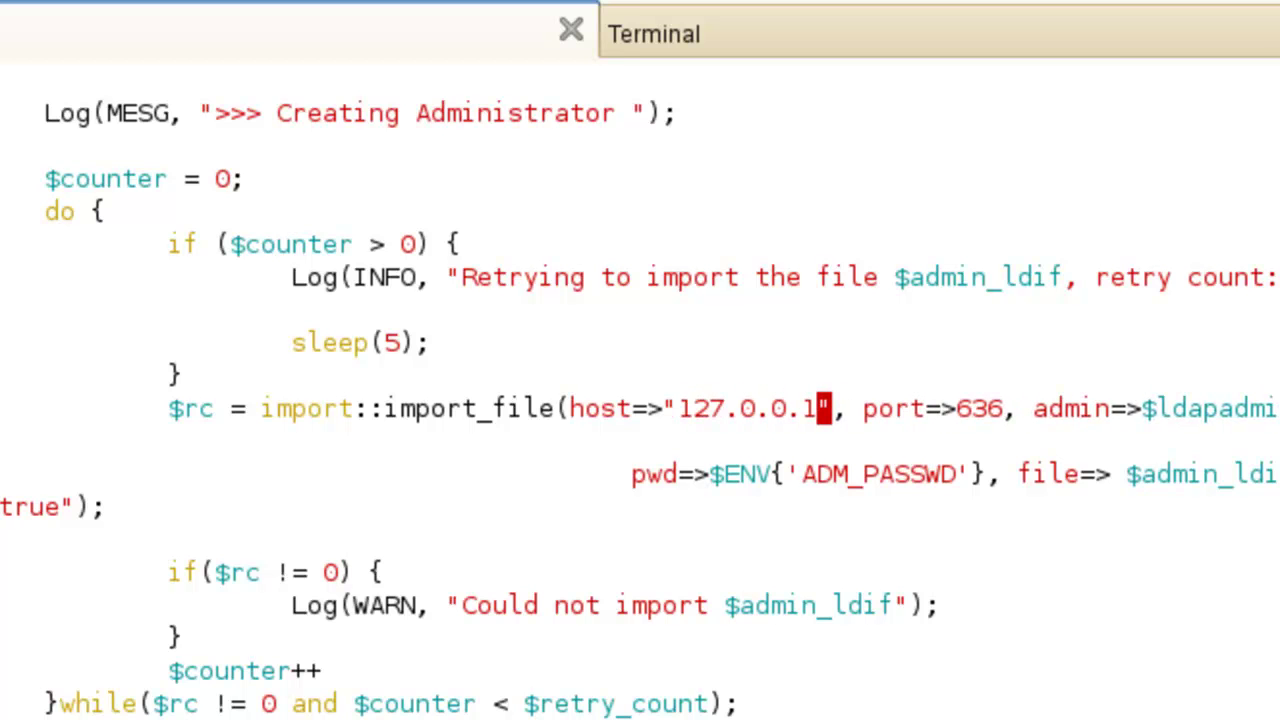
key(Escape)
text(:wq)
key(Return)
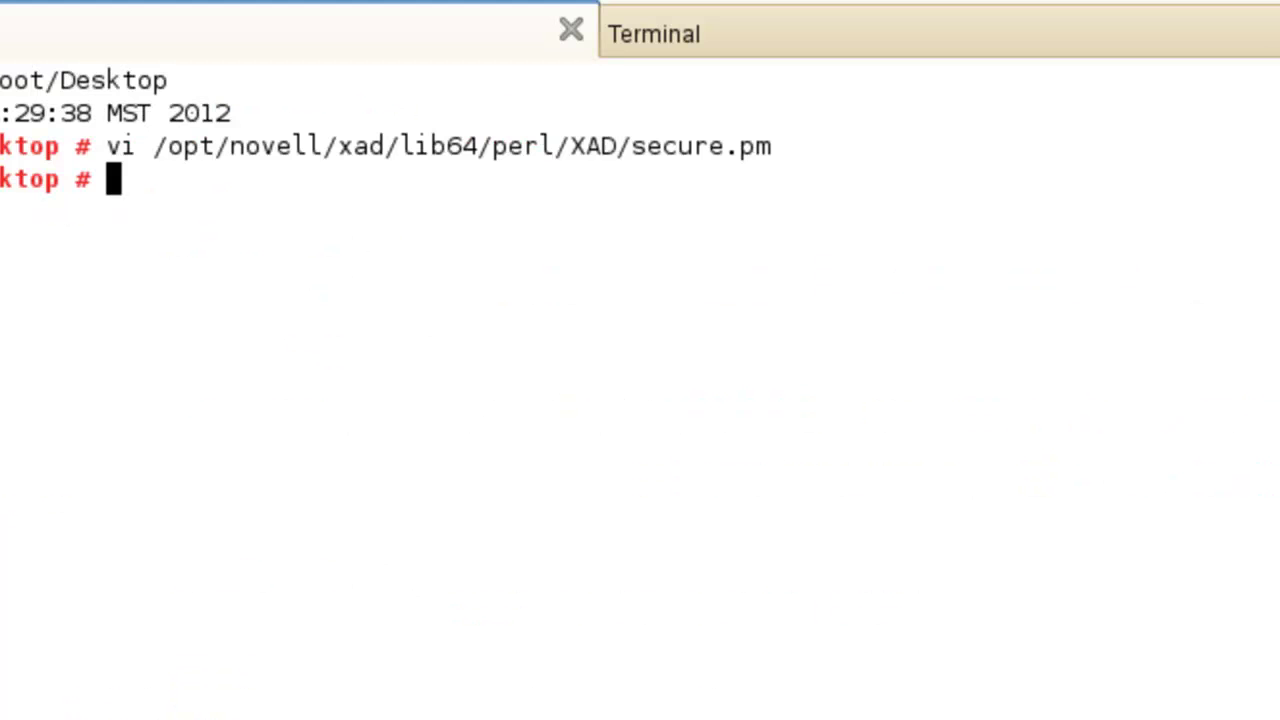
Back in YaST2, retry the failed Domain Services for Windows configuration.
key(alt+Tab)
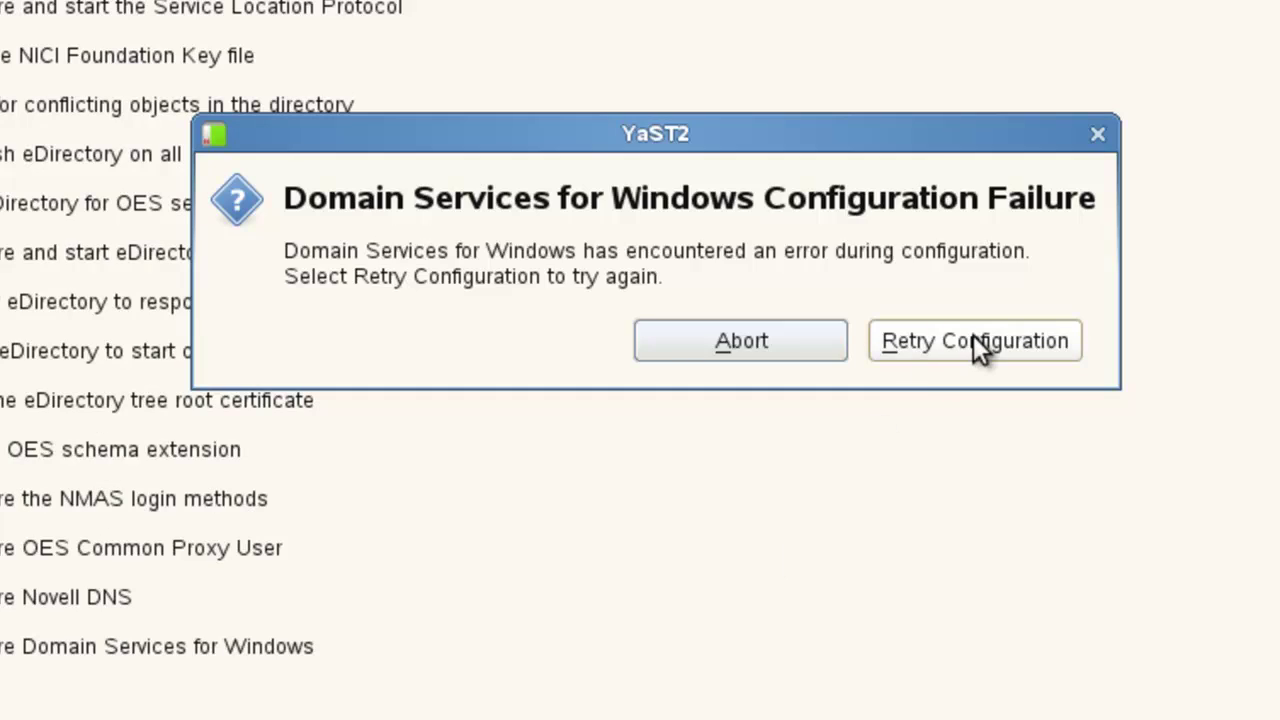
click(962, 345)
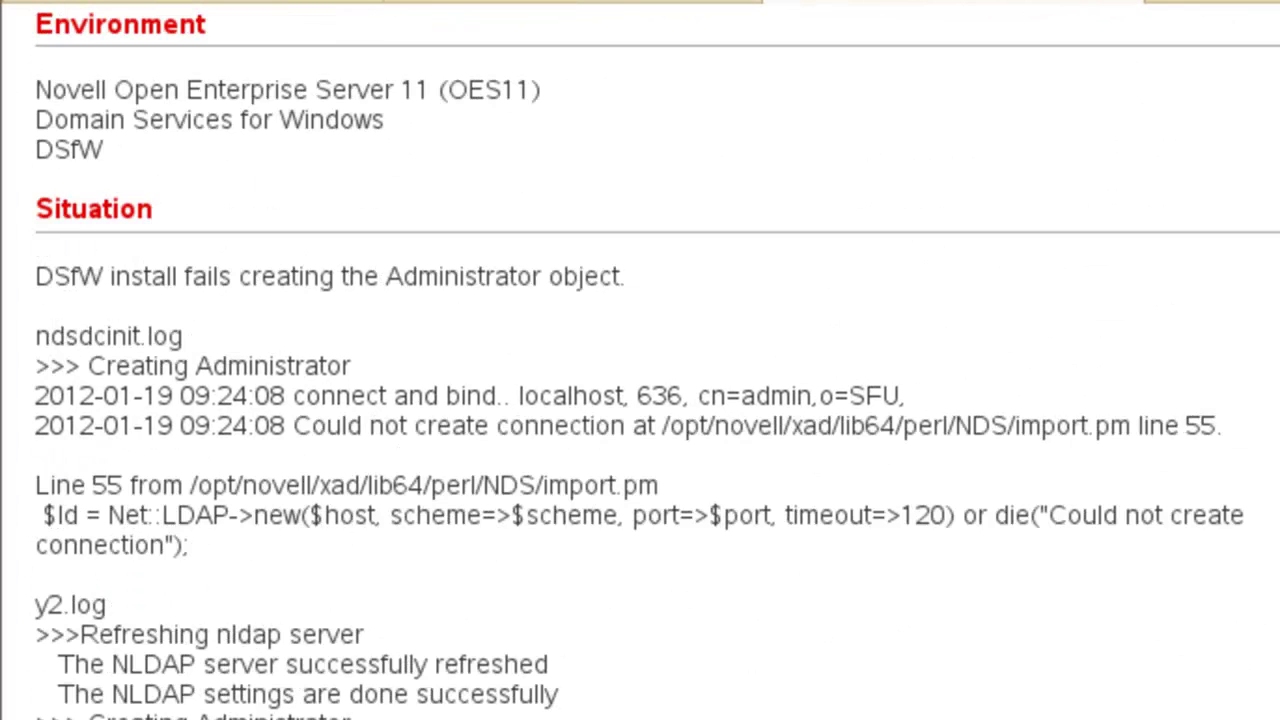
Scroll support article 7010075 up to its document number, then down to the Resolution section.
scroll(640, 370, up, 5)
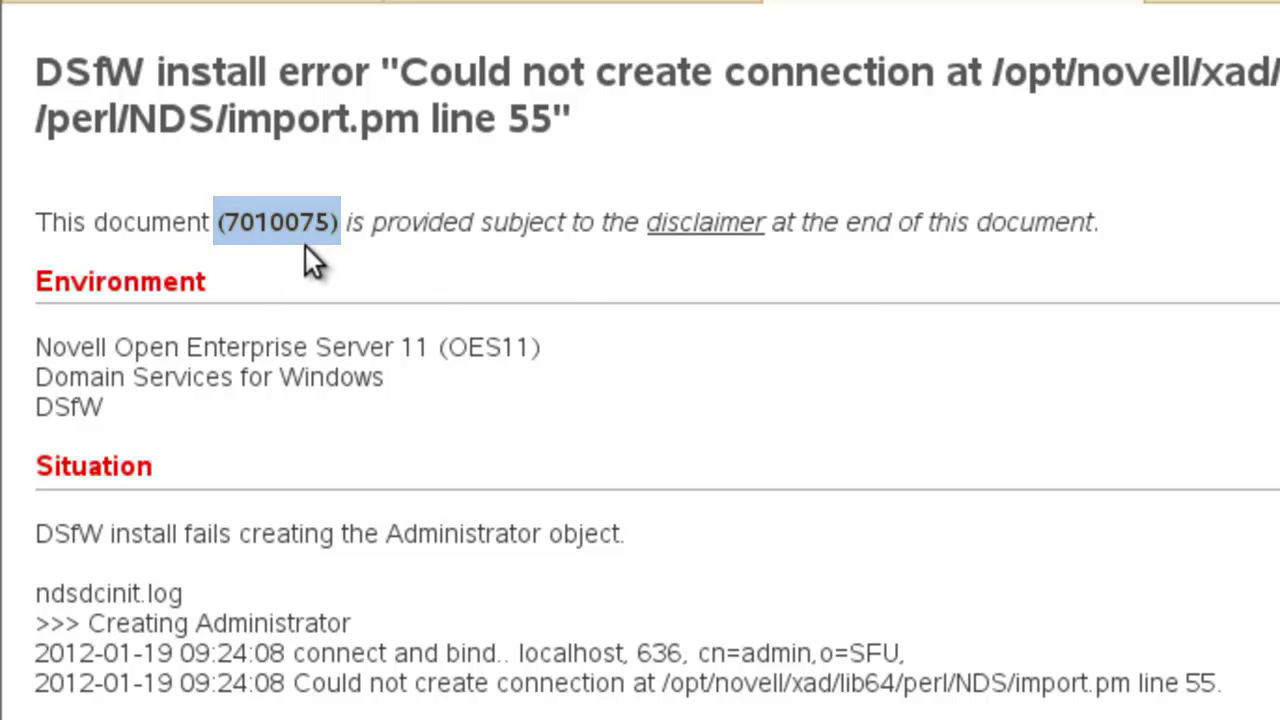
scroll(900, 540, down, 15)
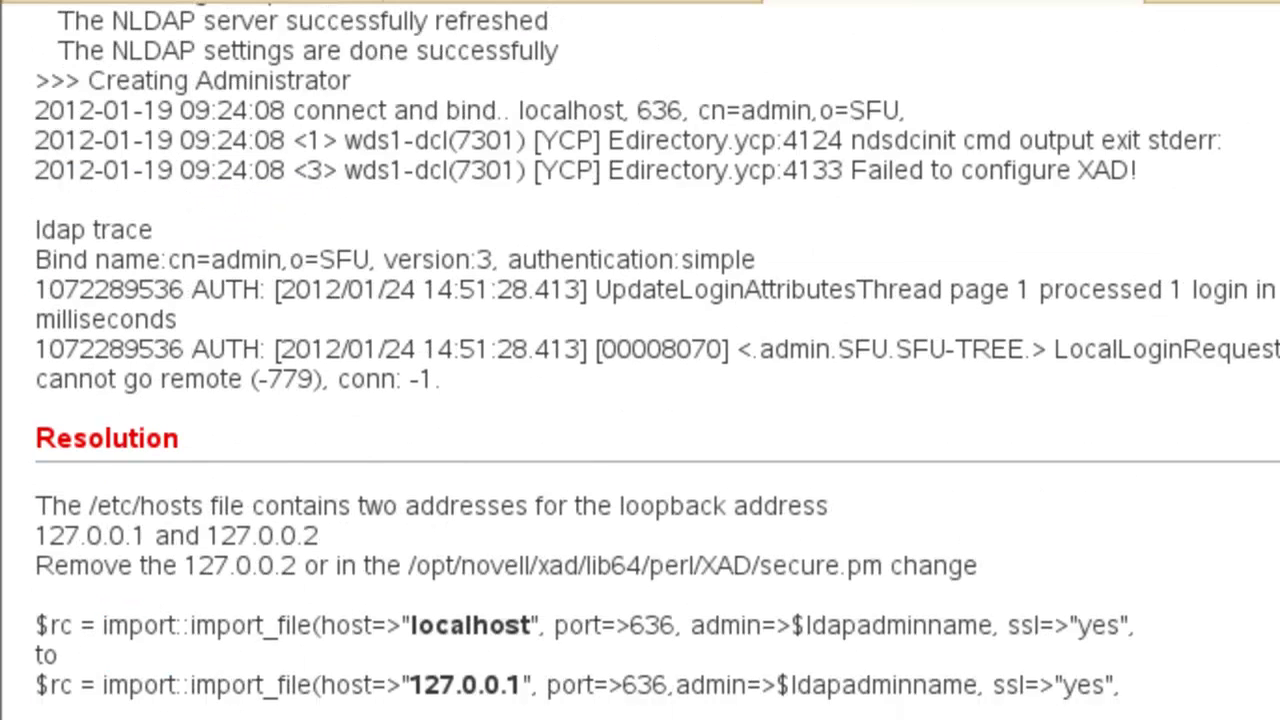